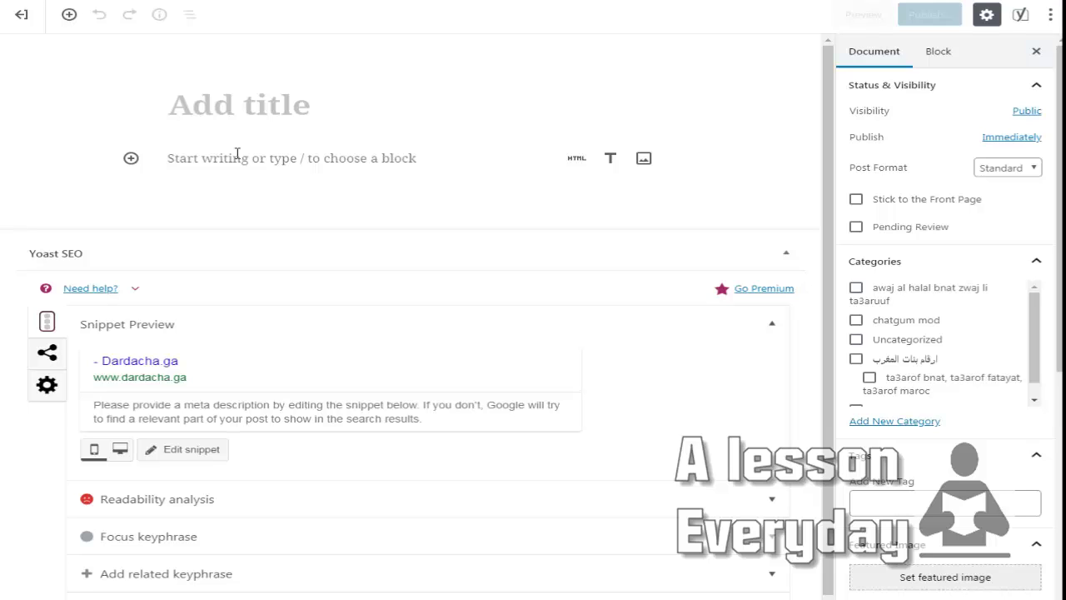
# Title the new post "Sitemap" with a capital S and start its first body paragraph.
pyautogui.click(228, 104)
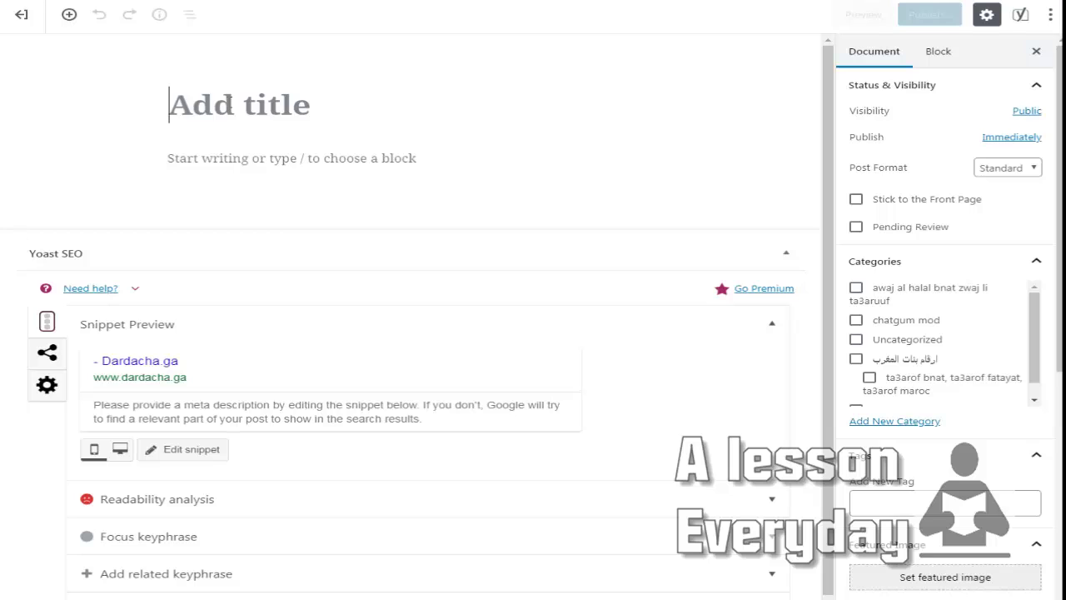
pyautogui.write('sitemap')
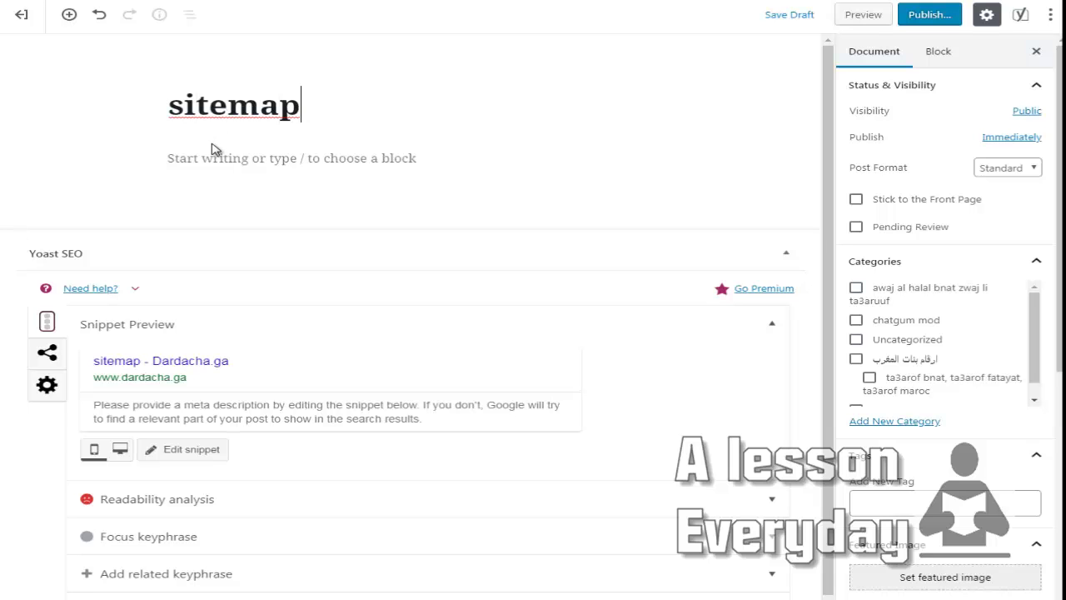
pyautogui.click(179, 102)
pyautogui.press('BackSpace')
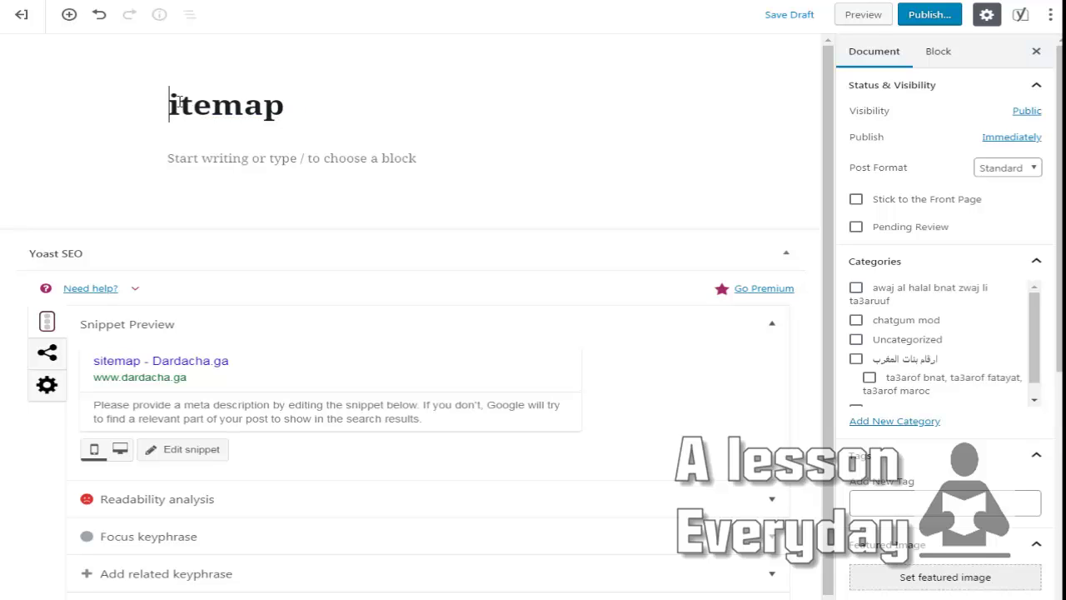
pyautogui.write('S')
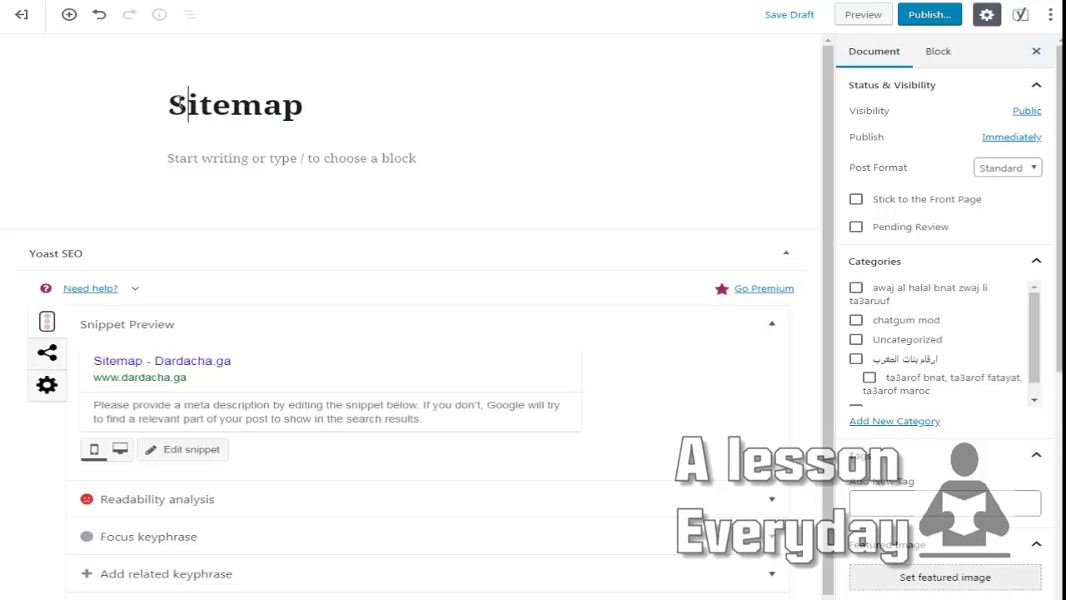
pyautogui.click(256, 165)
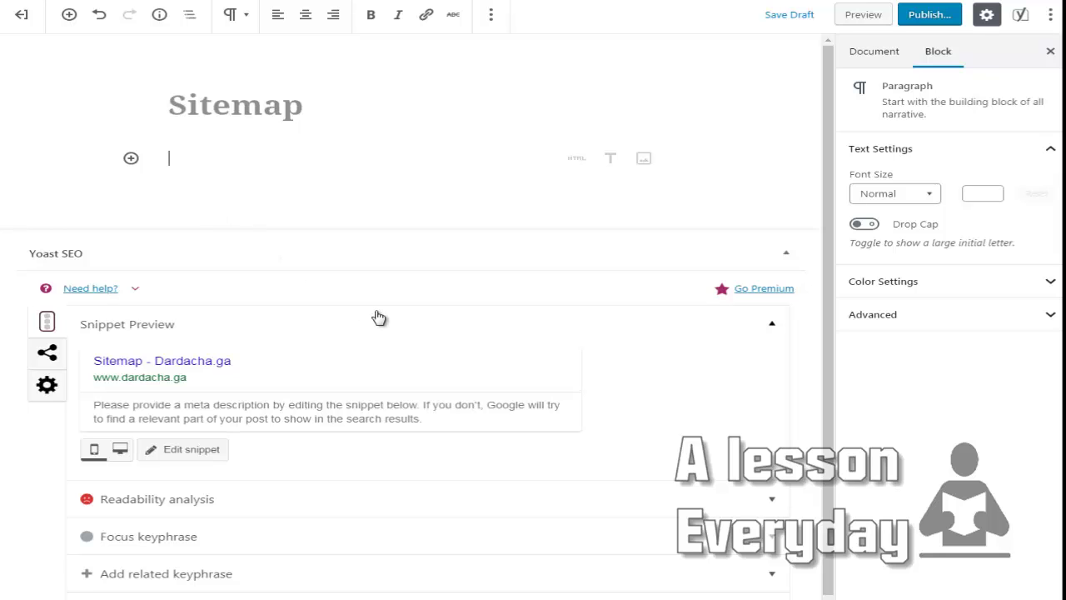
# Examine the Yoast SEO settings below the post, including cornerstone content, related keyphrase and the snippet's SEO title.
pyautogui.scroll(-1, 367, 308)
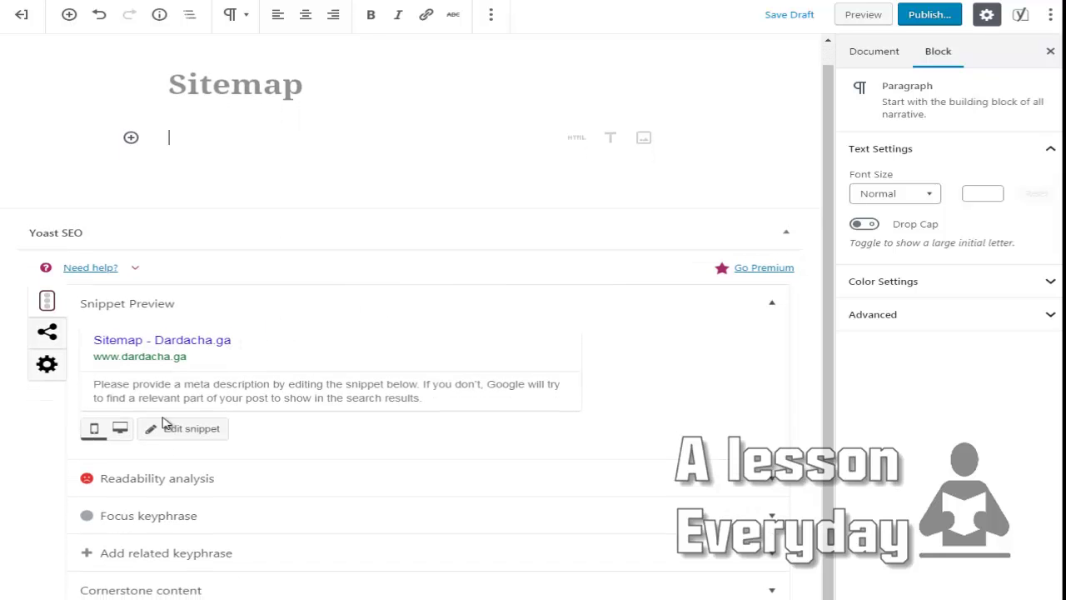
pyautogui.click(221, 588)
pyautogui.scroll(-2, 209, 533)
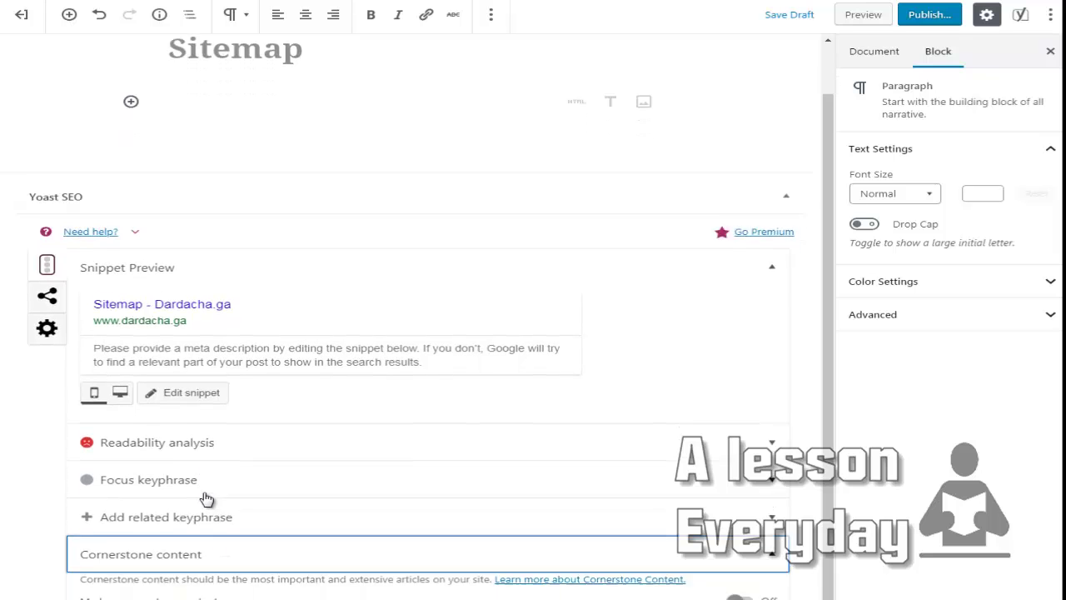
pyautogui.click(200, 508)
pyautogui.scroll(-3, 199, 506)
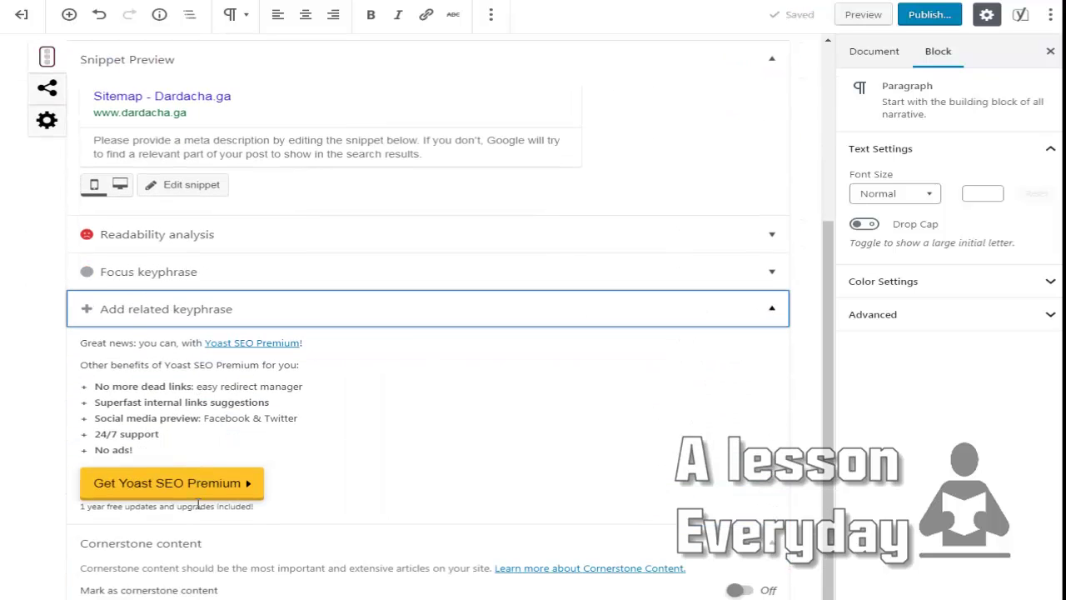
pyautogui.scroll(3, 178, 388)
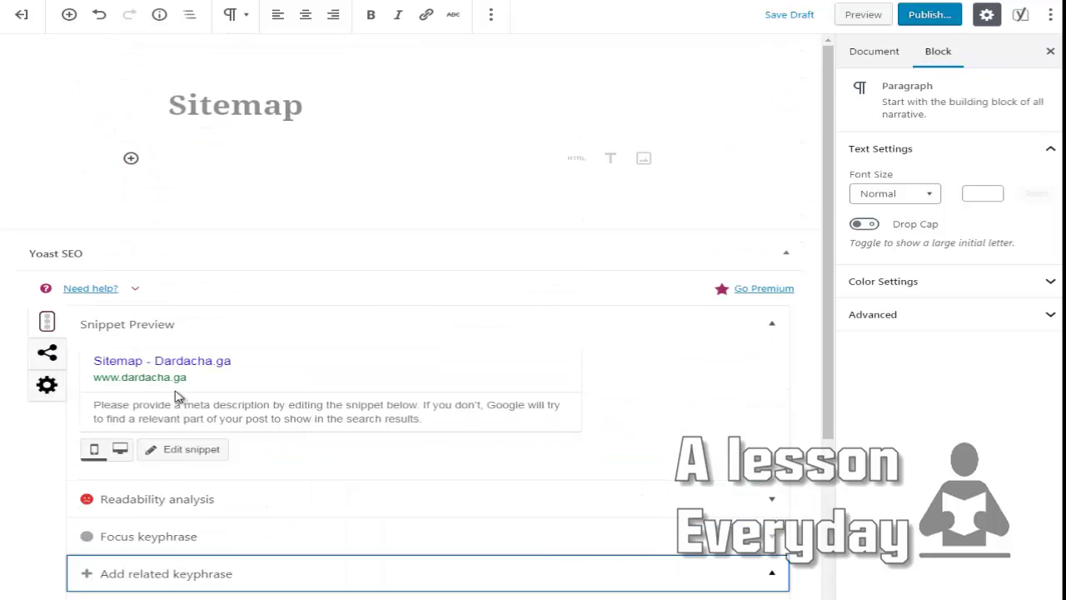
pyautogui.moveTo(247, 367); pyautogui.dragTo(151, 368)
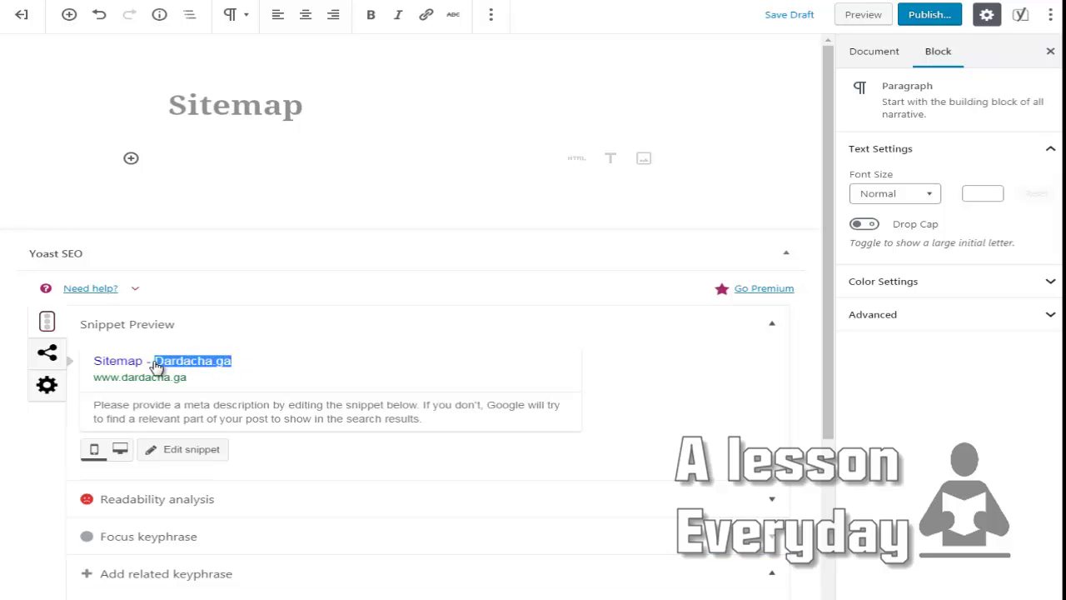
pyautogui.click(152, 366)
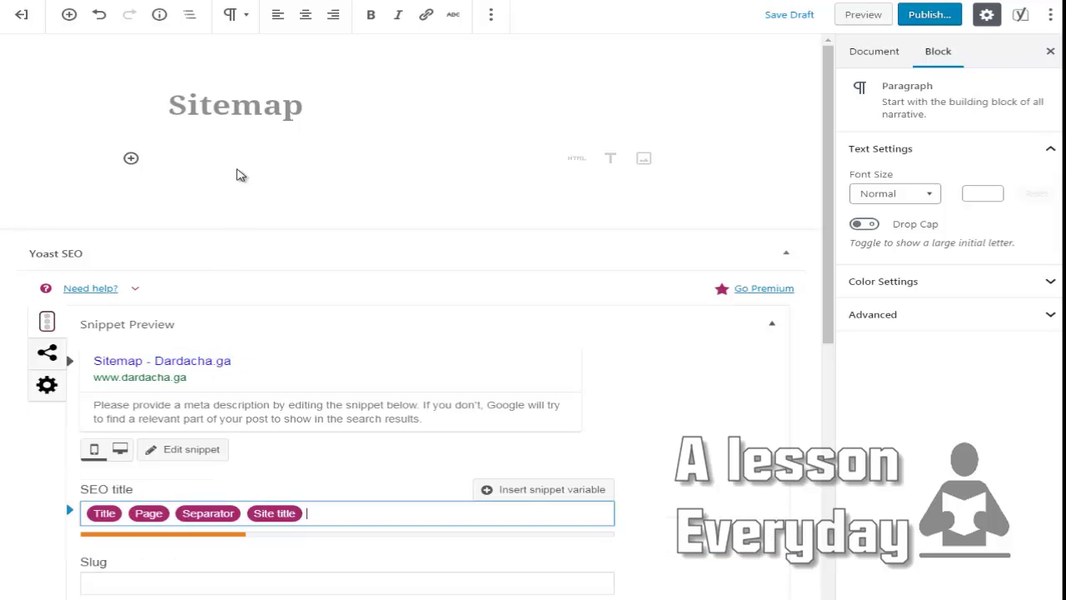
# Write two body paragraphs under the title reading "link to chat 1" and "link to chat 2".
pyautogui.click(212, 161)
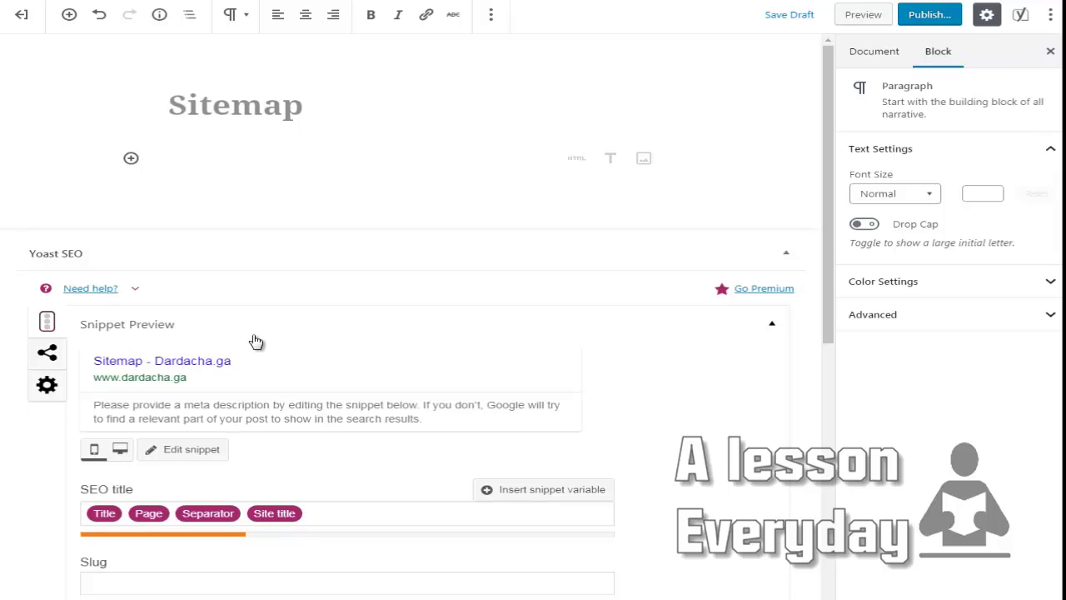
pyautogui.write('THE')
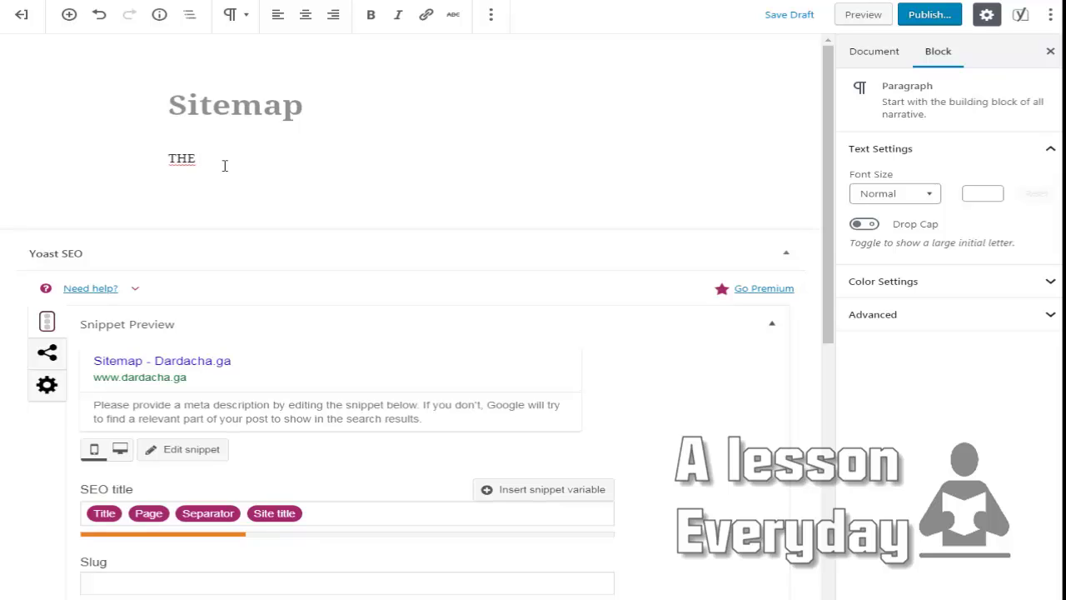
pyautogui.press('BackSpace')
pyautogui.press('BackSpace')
pyautogui.press('BackSpace')
pyautogui.press('BackSpace')
pyautogui.write('link to chat 1')
pyautogui.press('Return')
pyautogui.write('link')
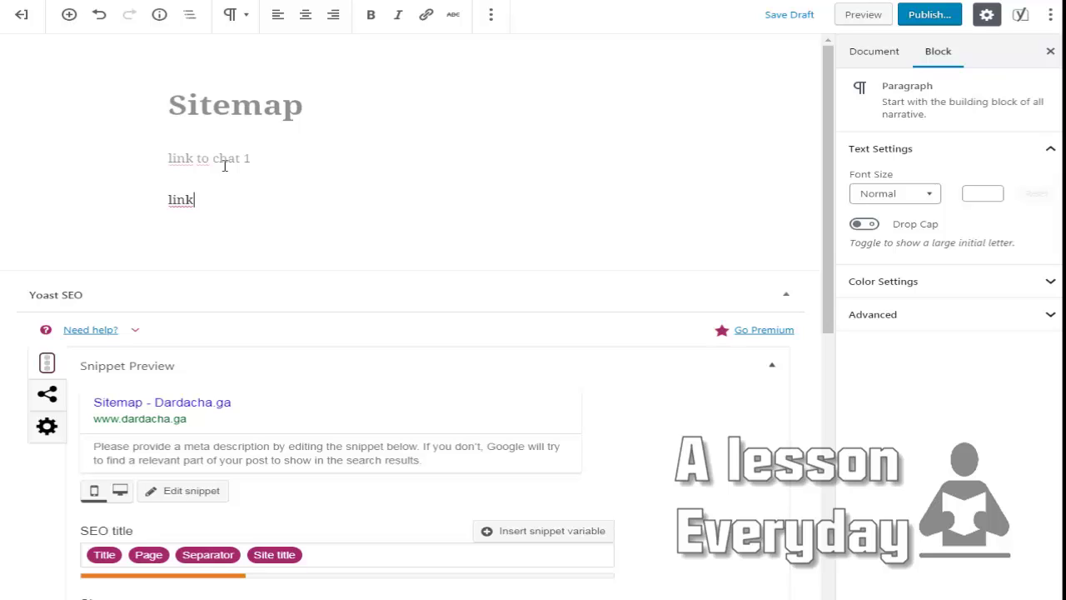
pyautogui.write(' to chat 2')
# Link the whole text "link to chat 1" to the address dardacha.ga.
pyautogui.scroll(-3, 173, 283)
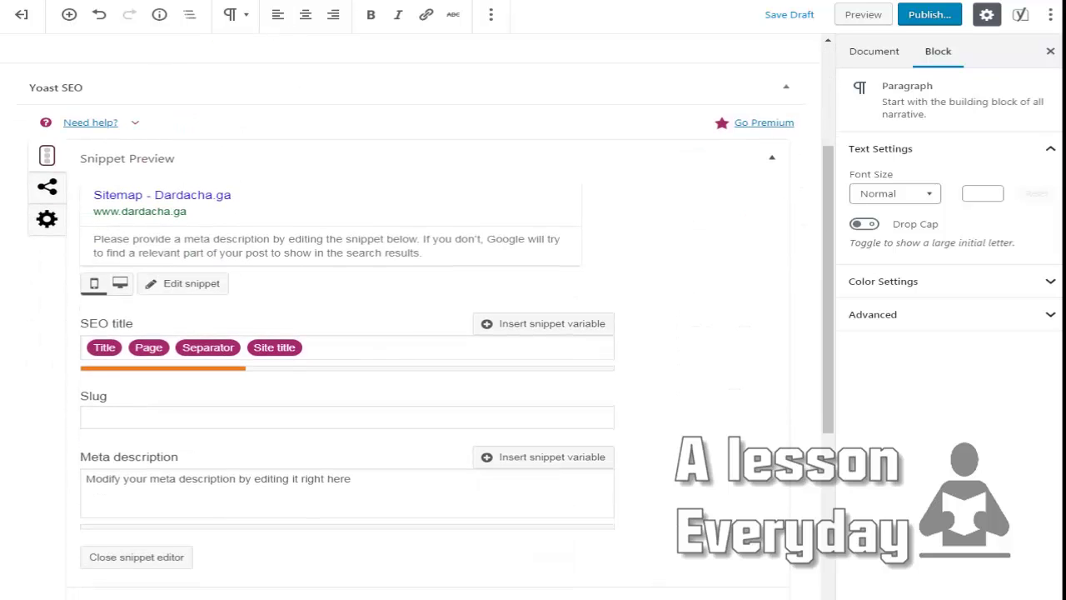
pyautogui.scroll(3, 299, 154)
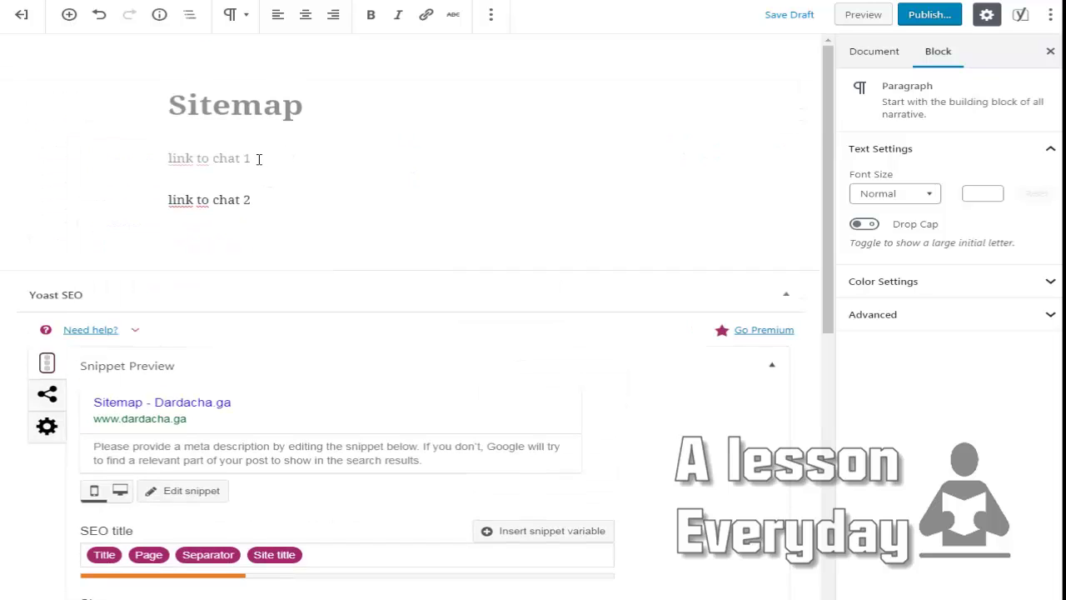
pyautogui.moveTo(257, 157); pyautogui.dragTo(167, 157)
pyautogui.tripleClick(184, 155)
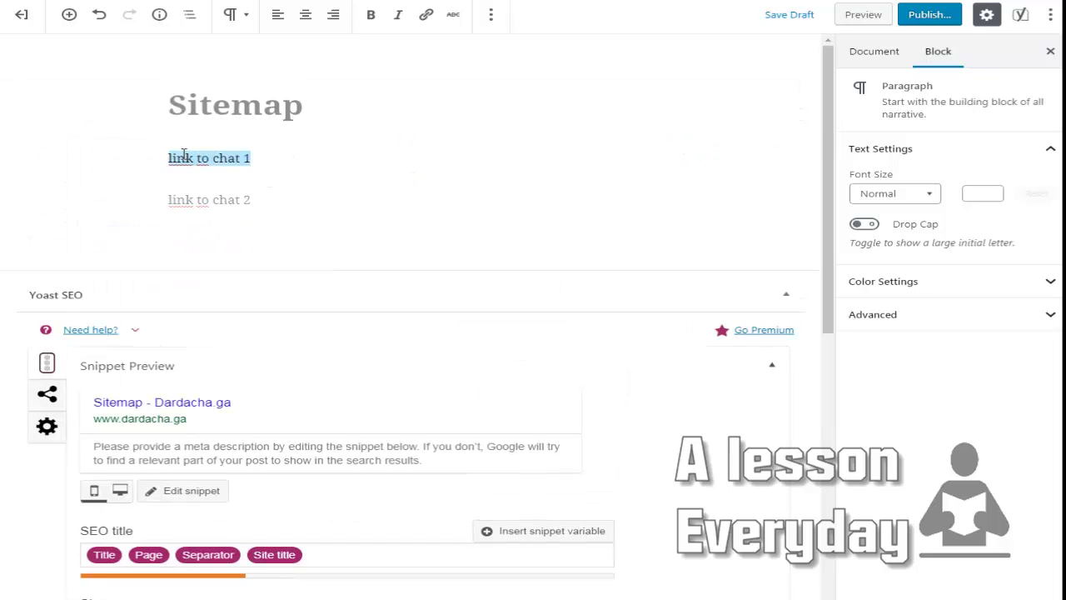
pyautogui.click(425, 15)
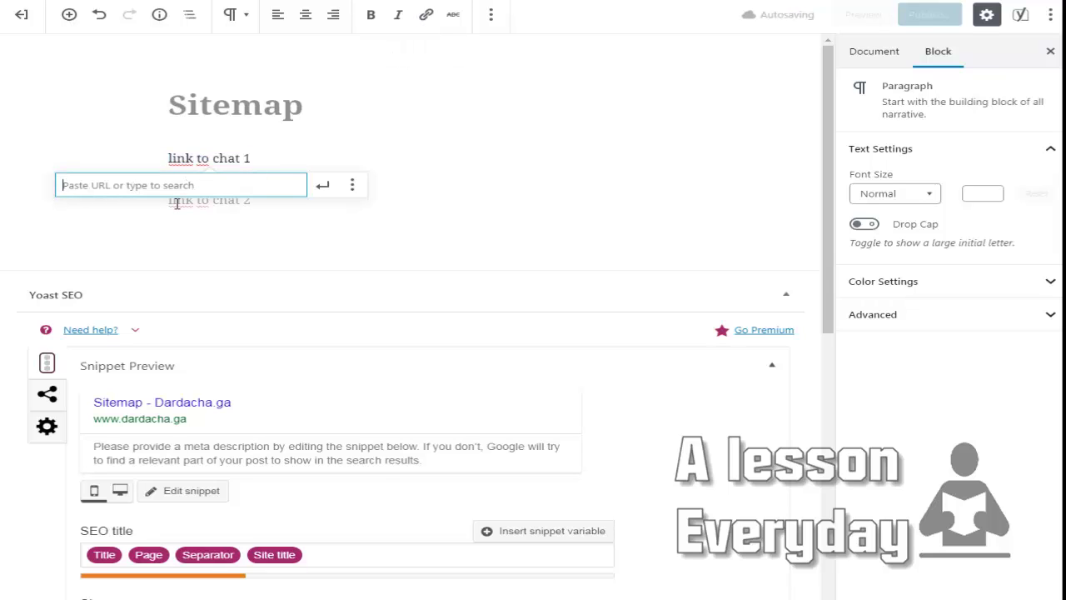
pyautogui.write('dardacha')
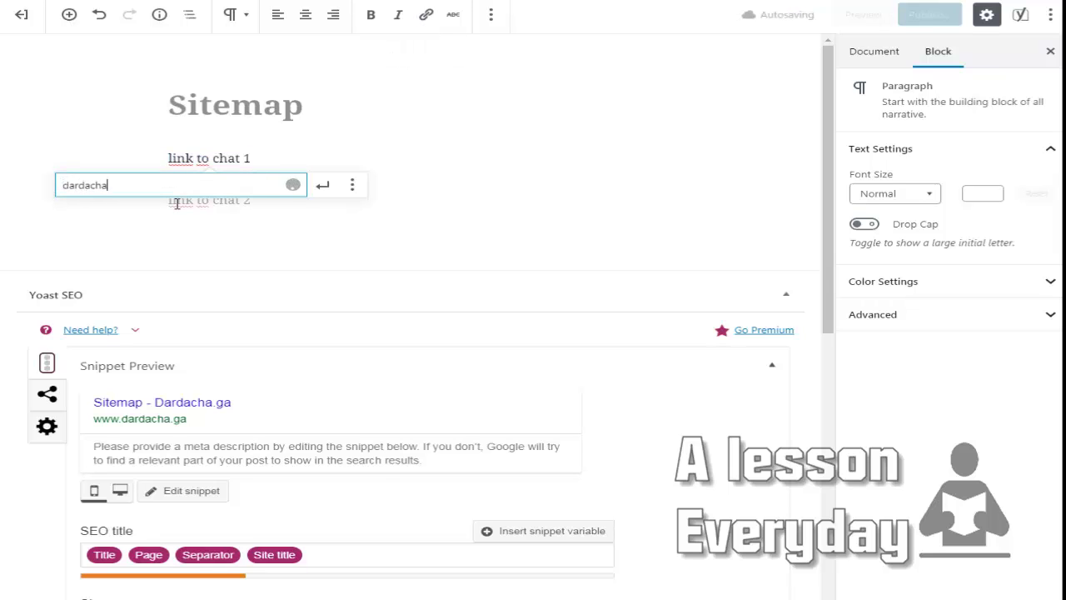
pyautogui.write('.ma')
pyautogui.press('BackSpace')
pyautogui.press('BackSpace')
pyautogui.press('BackSpace')
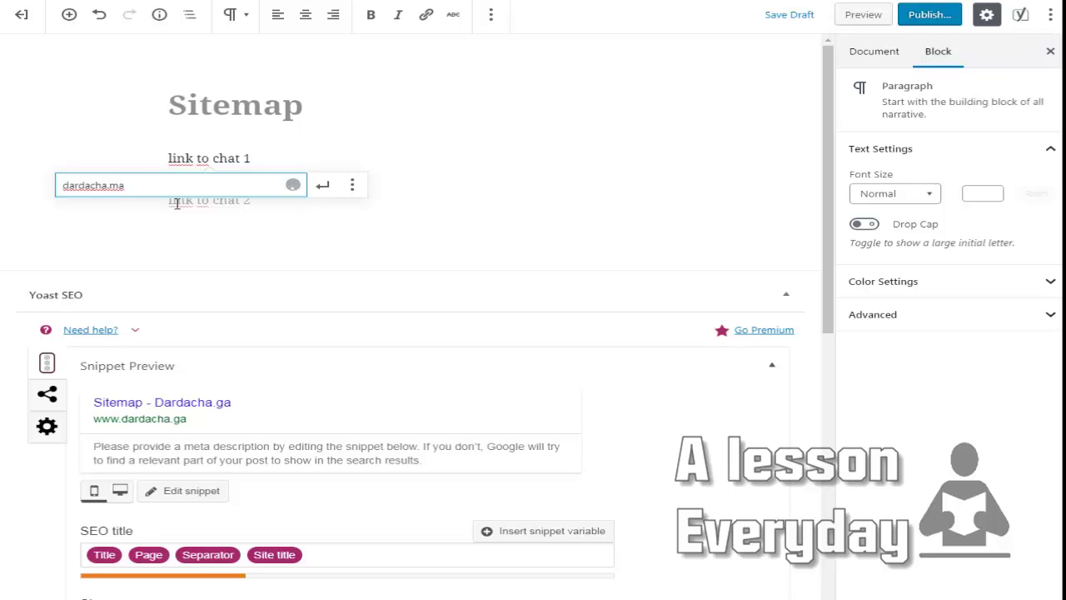
pyautogui.write('.ga')
pyautogui.click(323, 185)
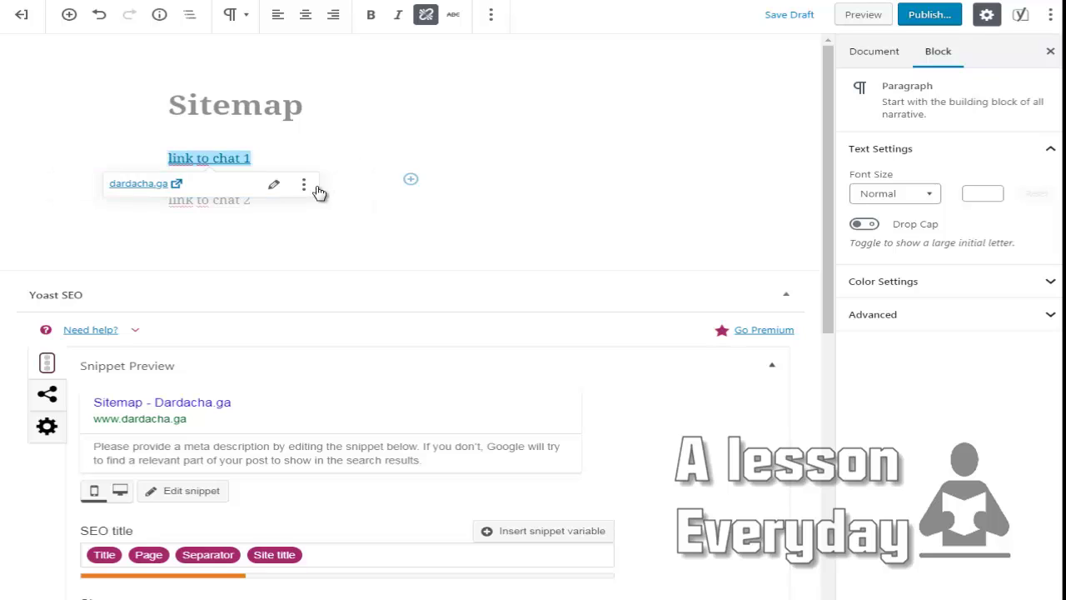
# Append "English chat" to the end of the linked first paragraph.
pyautogui.click(213, 159)
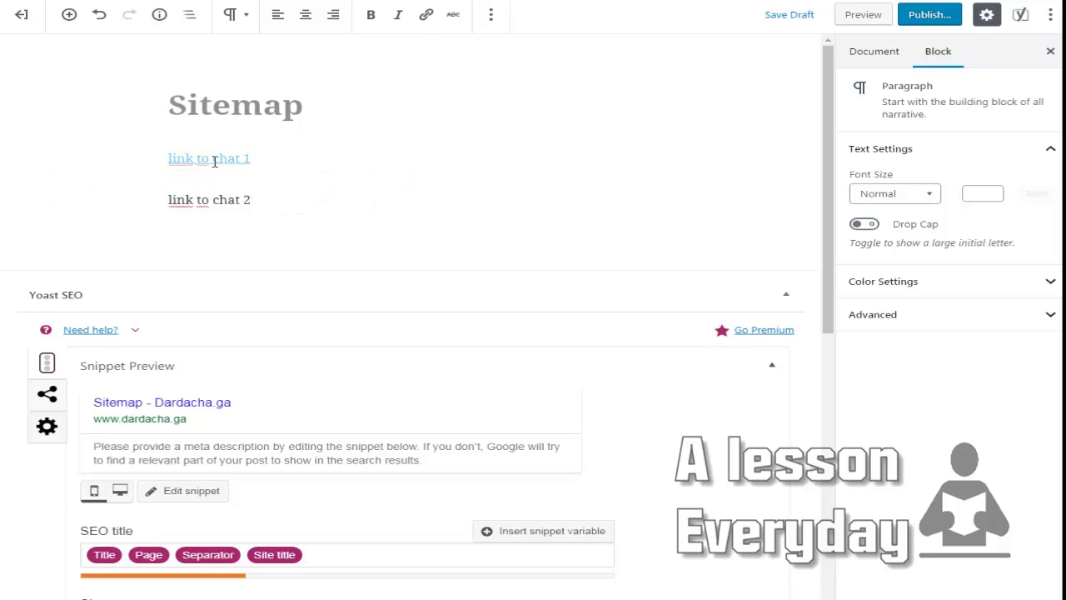
pyautogui.click(248, 158)
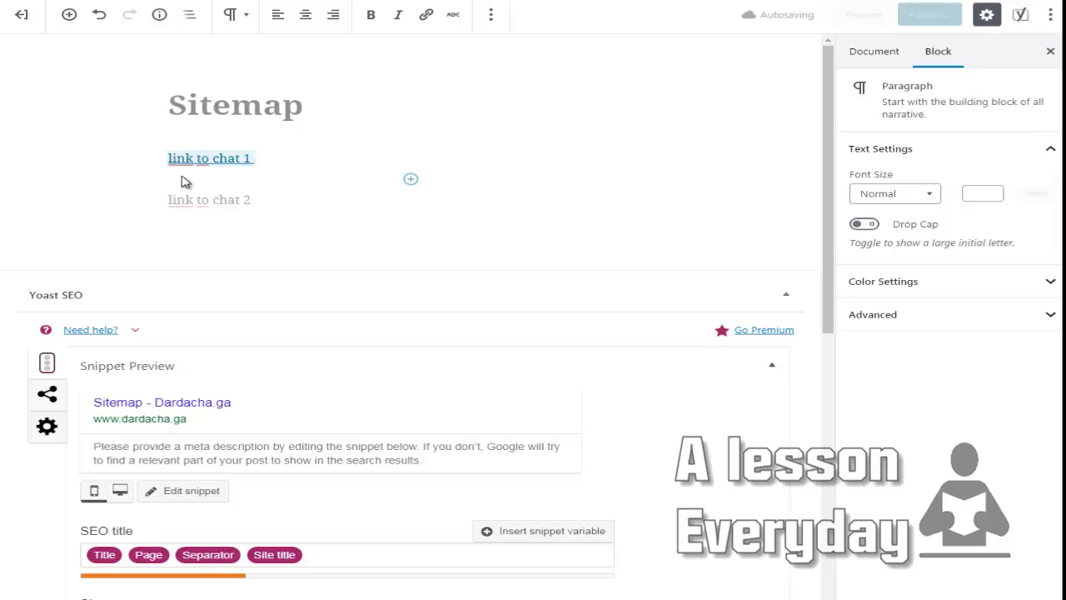
pyautogui.write('English ')
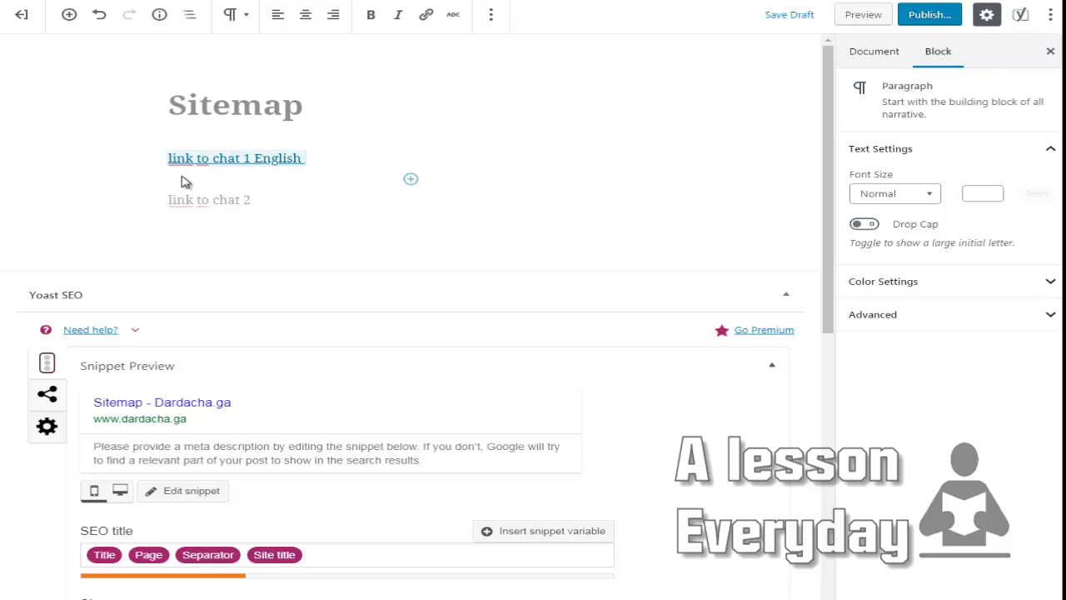
pyautogui.write('chat')
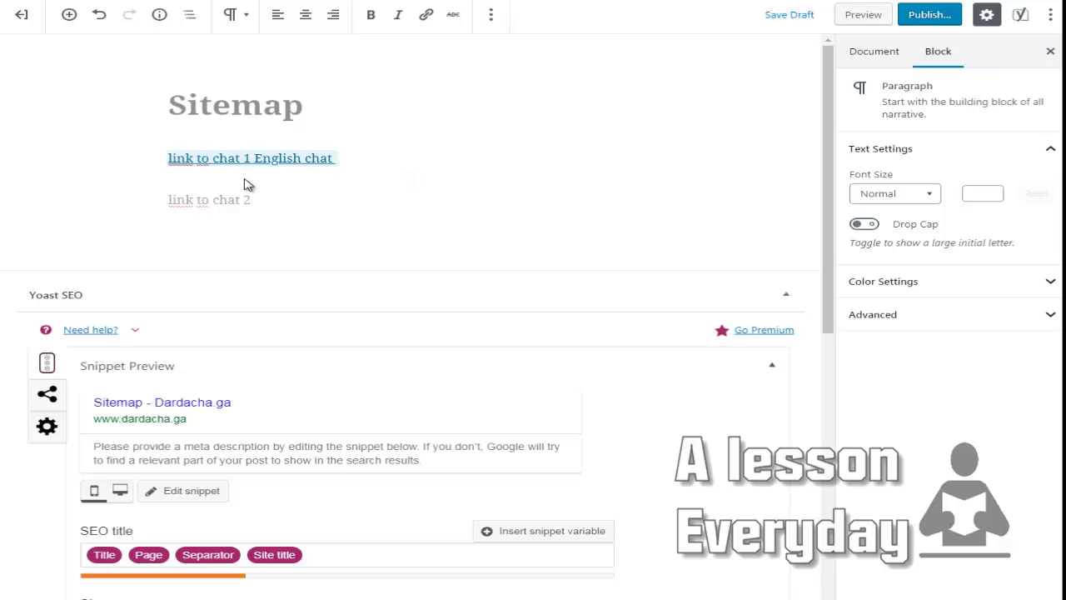
pyautogui.click(228, 200)
pyautogui.doubleClick(229, 200)
pyautogui.tripleClick(231, 200)
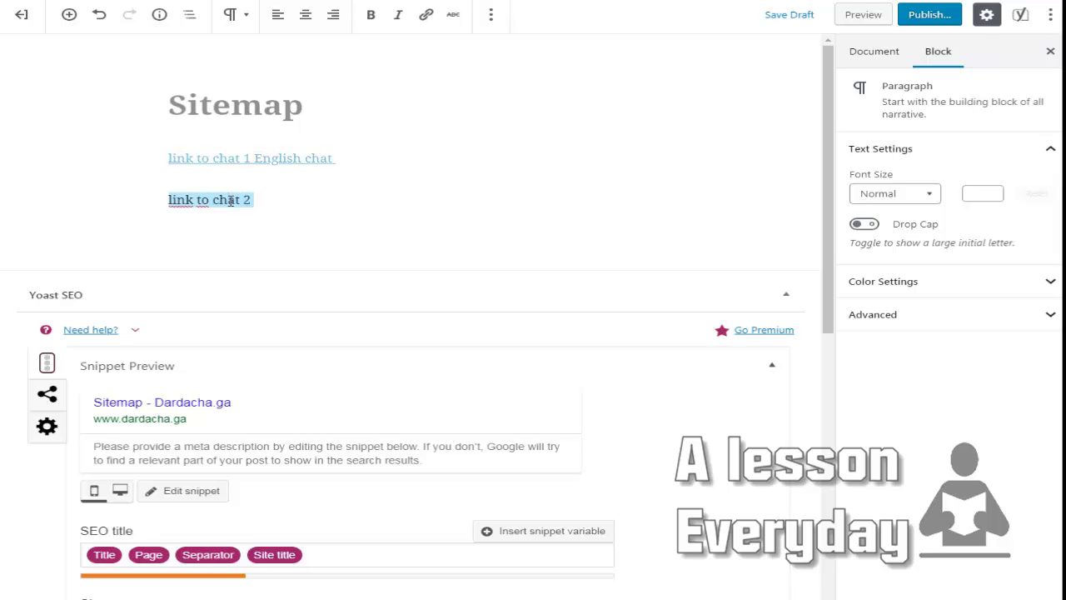
pyautogui.doubleClick(247, 158)
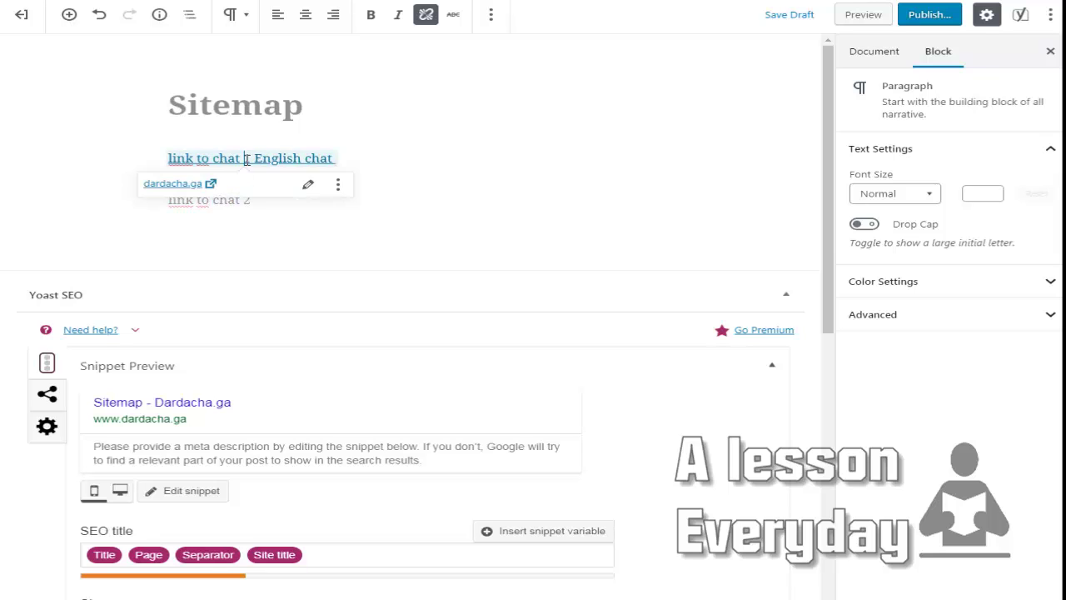
pyautogui.tripleClick(308, 161)
# Append "French chat" to the end of the second paragraph, "link to chat 2".
pyautogui.click(189, 200)
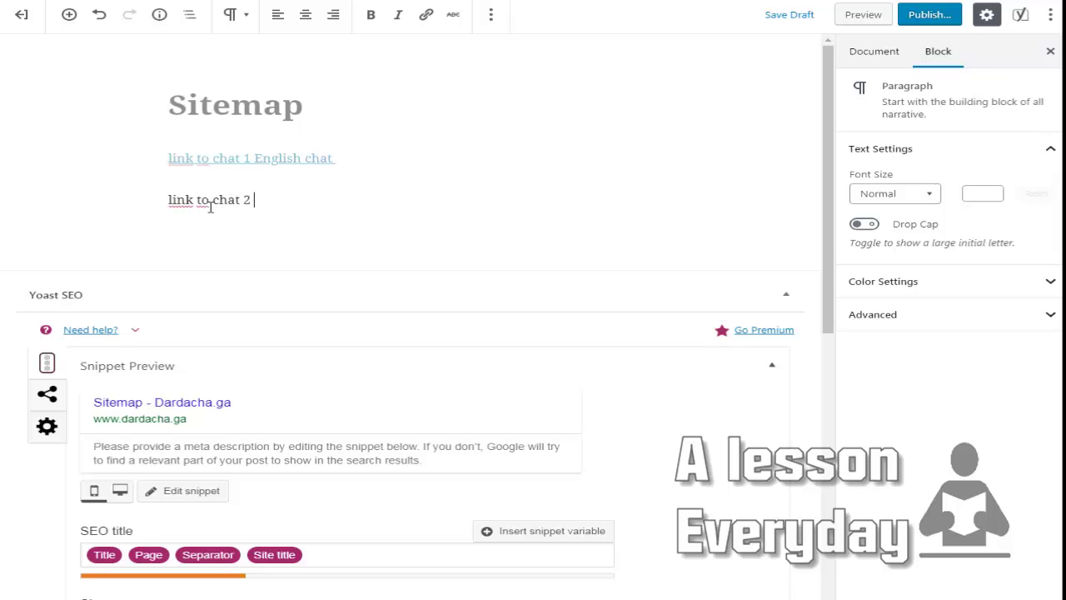
pyautogui.write('F')
pyautogui.write('rnech')
pyautogui.press('BackSpace')
pyautogui.press('BackSpace')
pyautogui.press('BackSpace')
pyautogui.press('BackSpace')
pyautogui.press('BackSpace')
pyautogui.write('e nc')
pyautogui.press('BackSpace')
pyautogui.press('BackSpace')
pyautogui.write('nch chat')
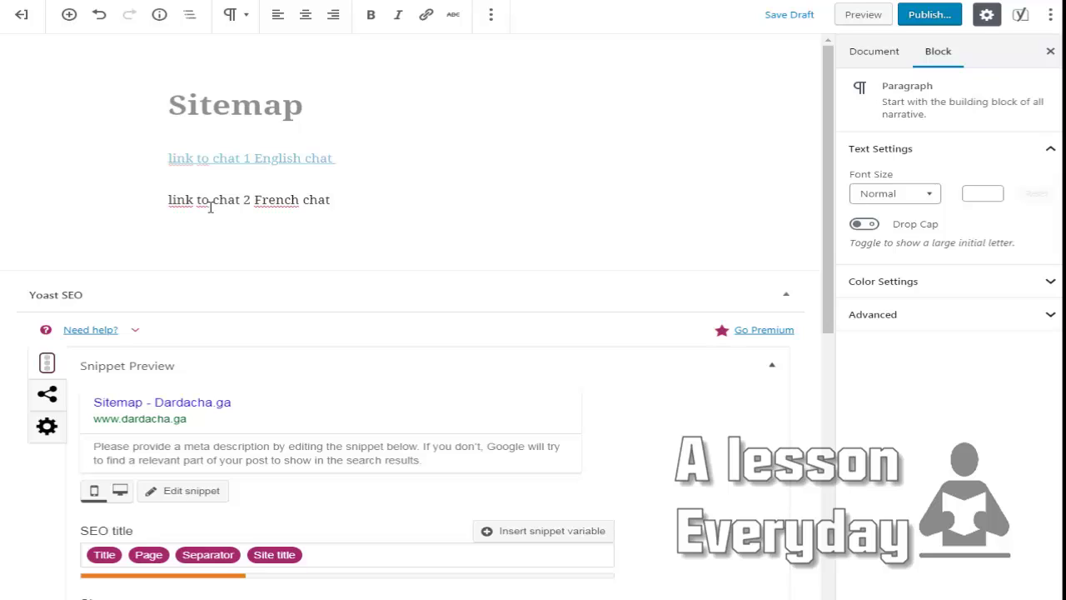
# Link the whole text "link to chat 2 French chat" to the address facebook.com.
pyautogui.tripleClick(208, 203)
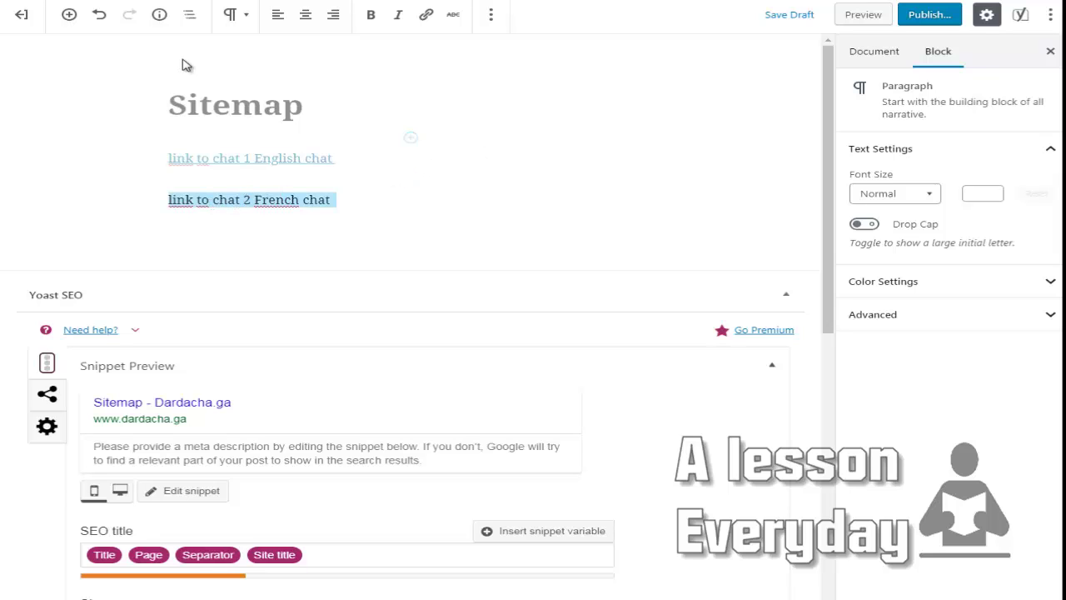
pyautogui.click(426, 14)
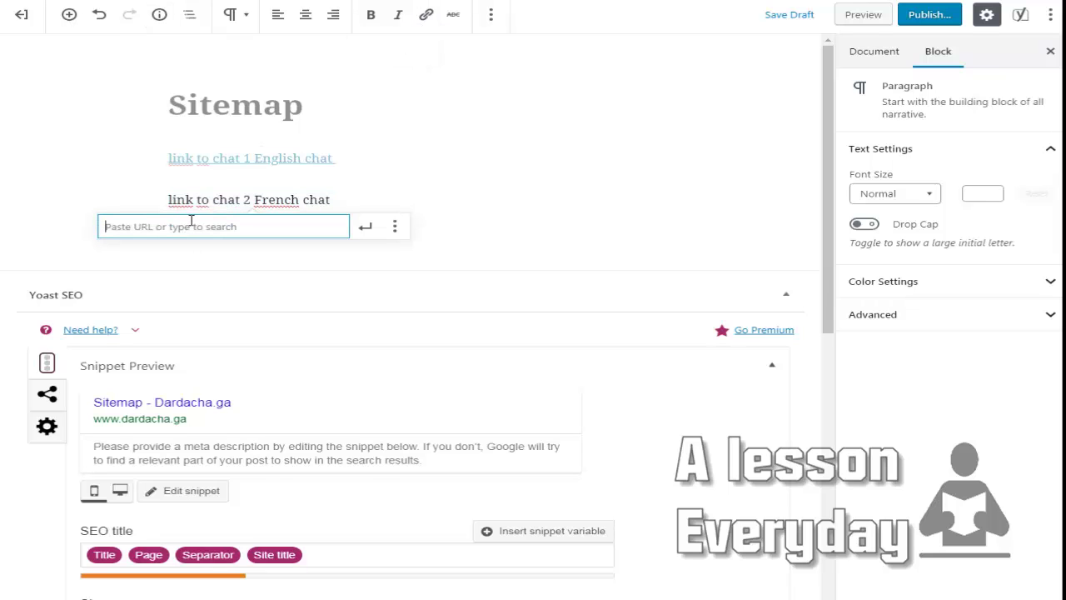
pyautogui.write('facebook.com')
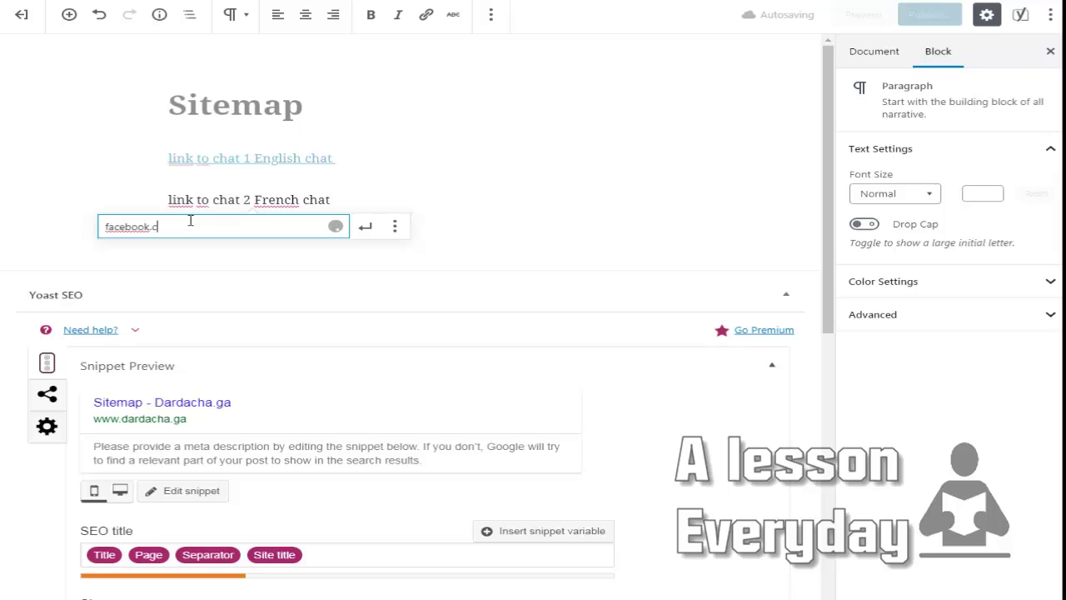
pyautogui.click(364, 231)
pyautogui.click(364, 230)
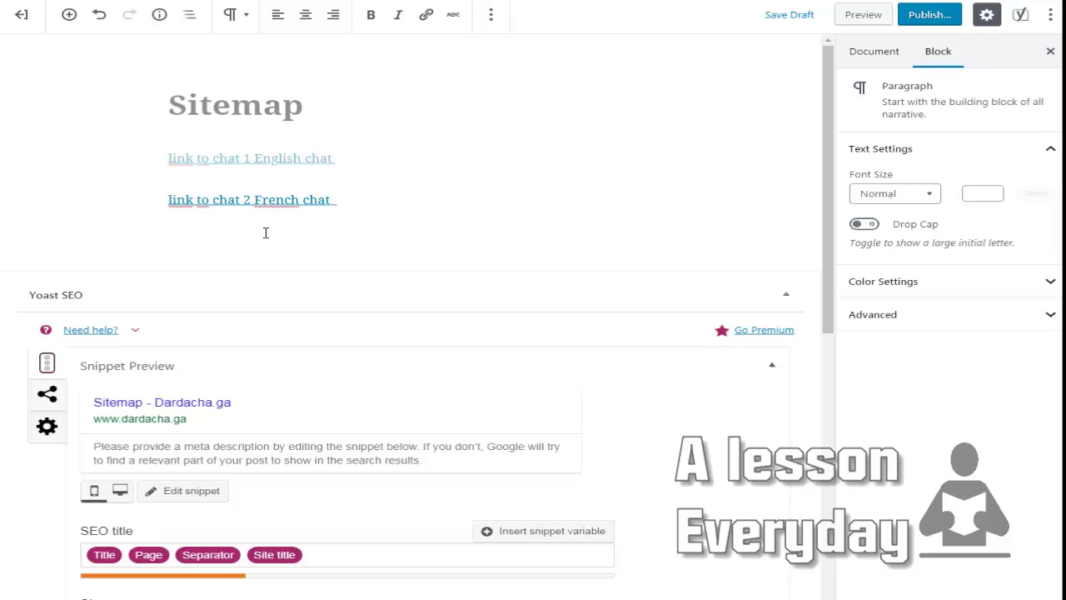
pyautogui.scroll(-3, 274, 230)
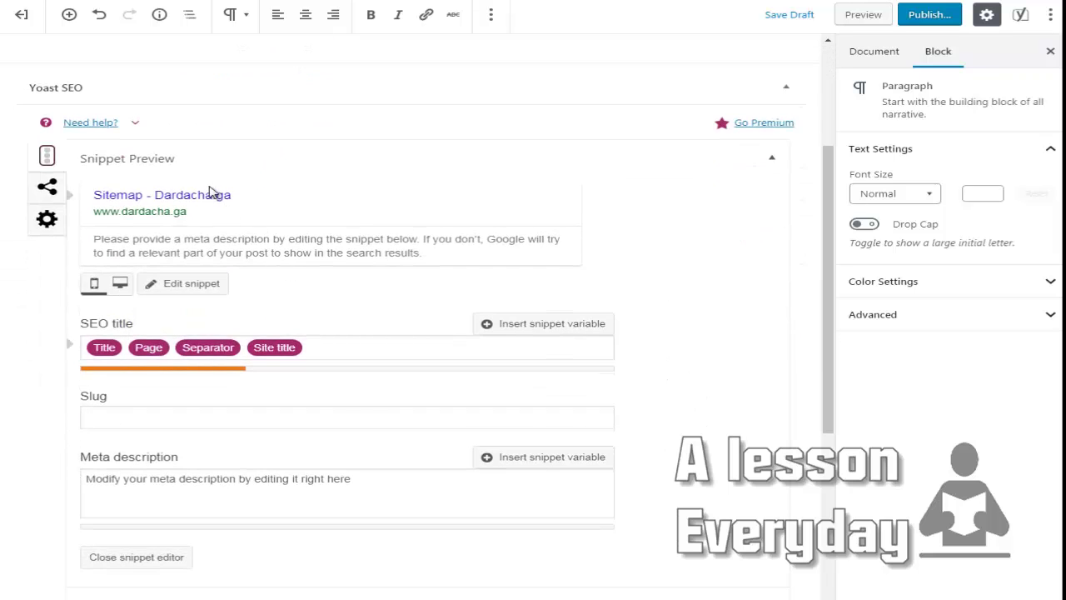
pyautogui.scroll(2, 225, 204)
pyautogui.scroll(-6, 230, 213)
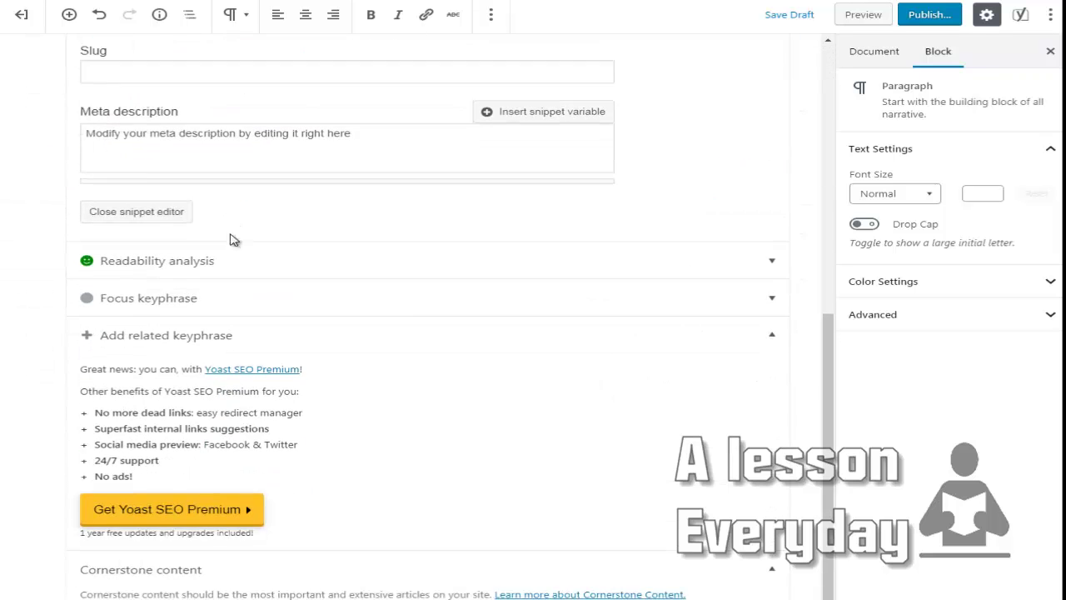
# Expand the Yoast SEO focus keyphrase analysis and examine the internal links result among the problems.
pyautogui.scroll(-1, 179, 276)
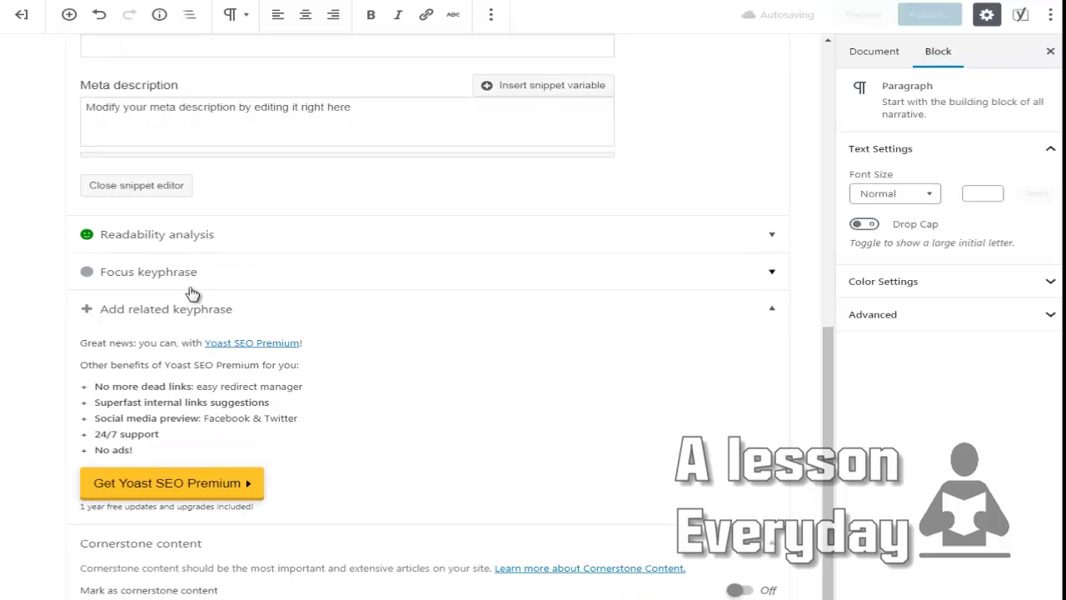
pyautogui.click(201, 548)
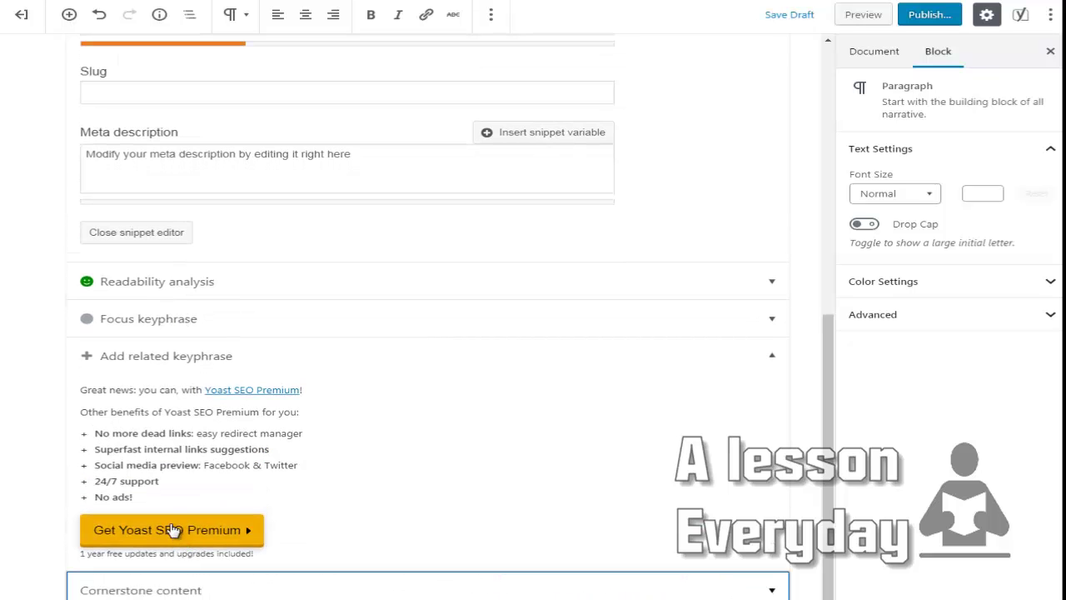
pyautogui.click(206, 579)
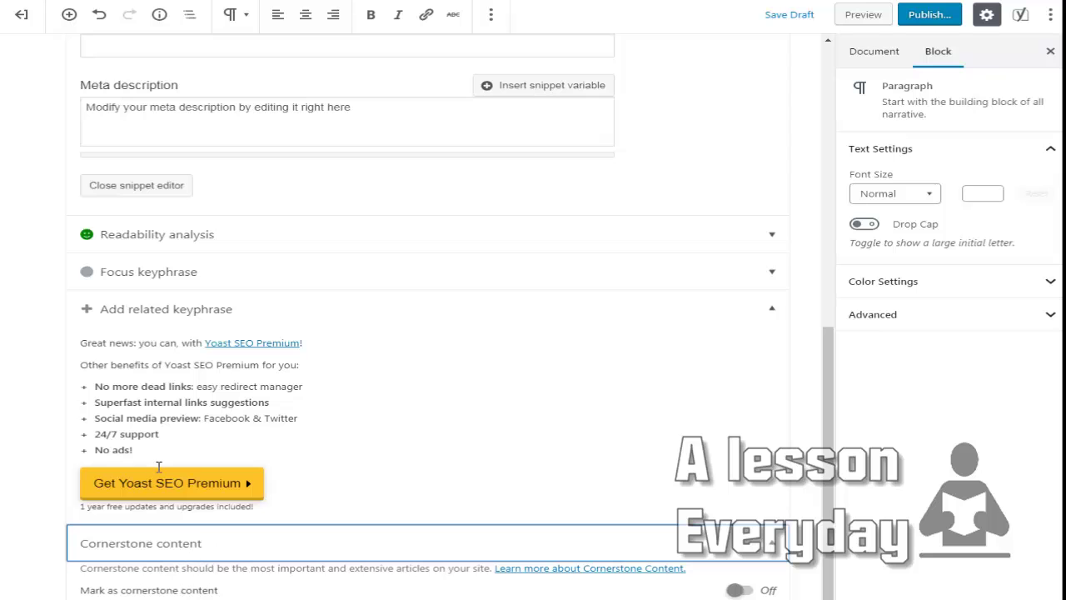
pyautogui.click(138, 275)
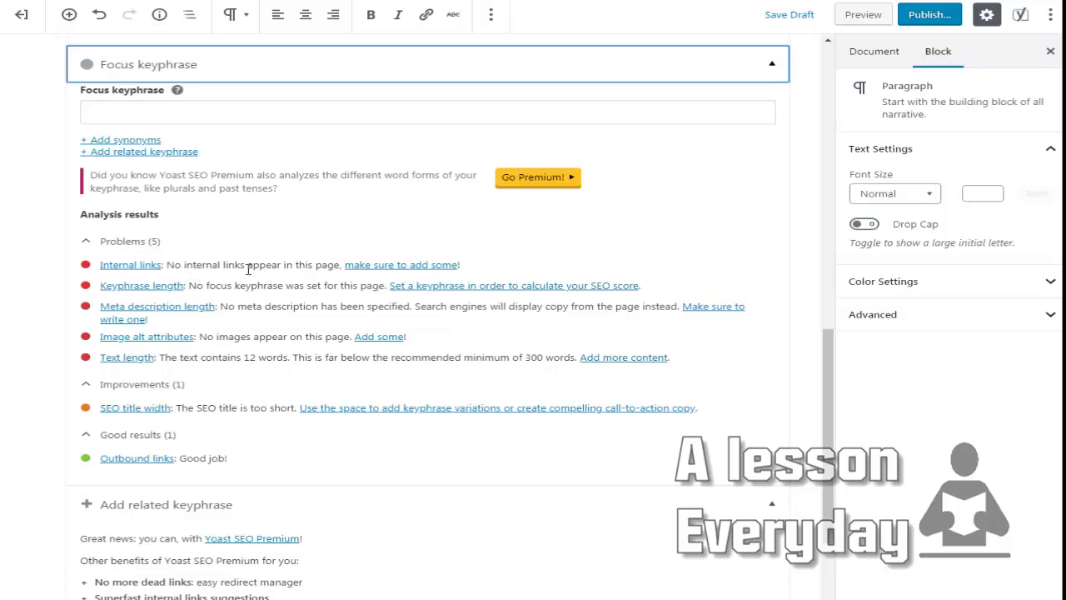
pyautogui.moveTo(248, 265); pyautogui.dragTo(166, 266)
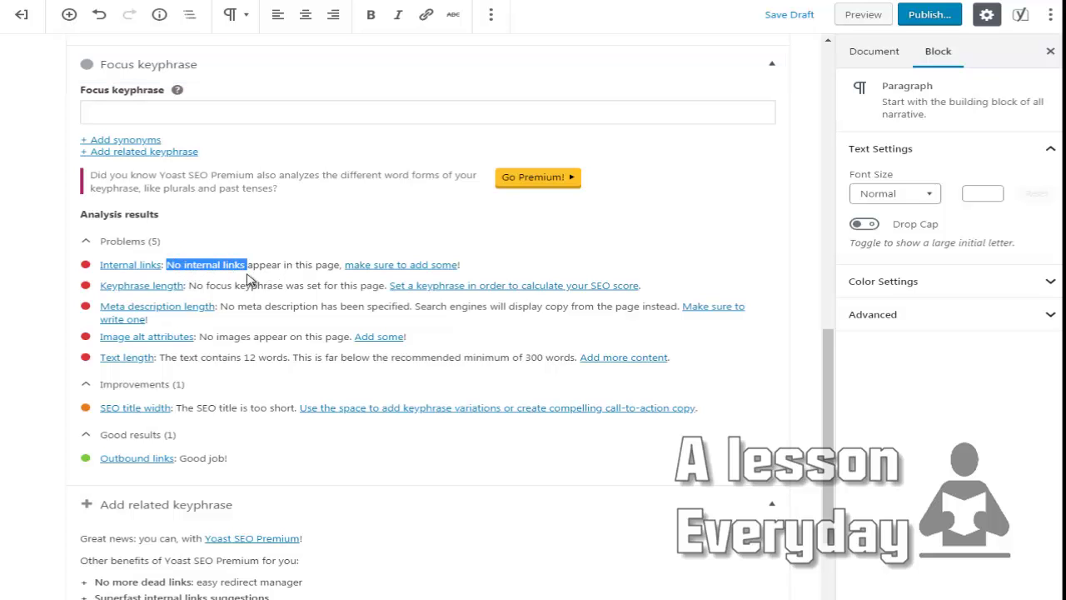
pyautogui.click(302, 265)
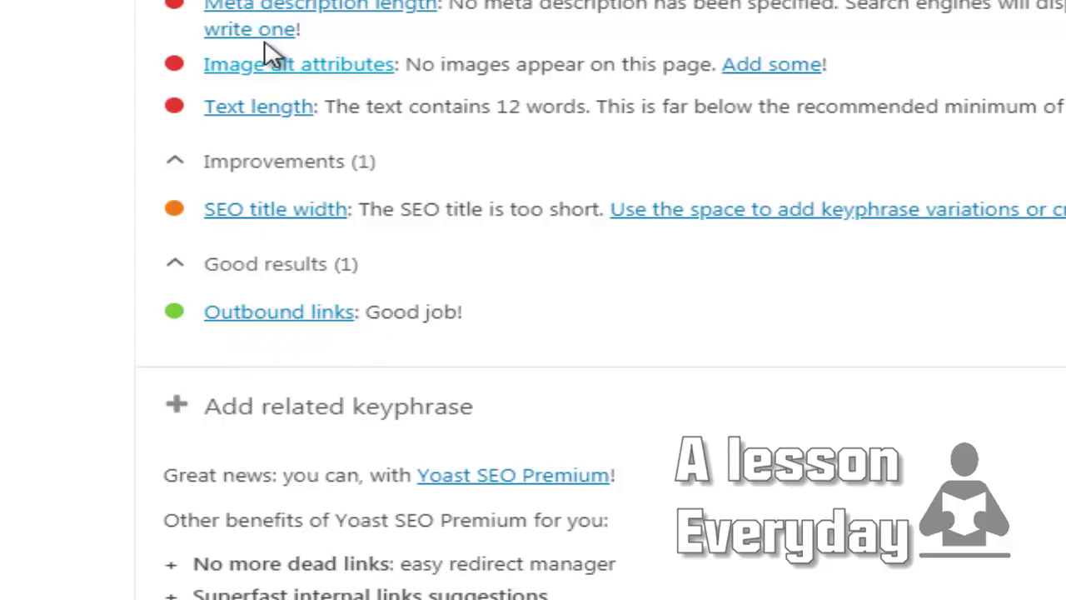
# Add a third paragraph below the French chat link reading "link to chat 3 ? ROOM 3".
pyautogui.scroll(2, 266, 50)
pyautogui.scroll(10, 267, 41)
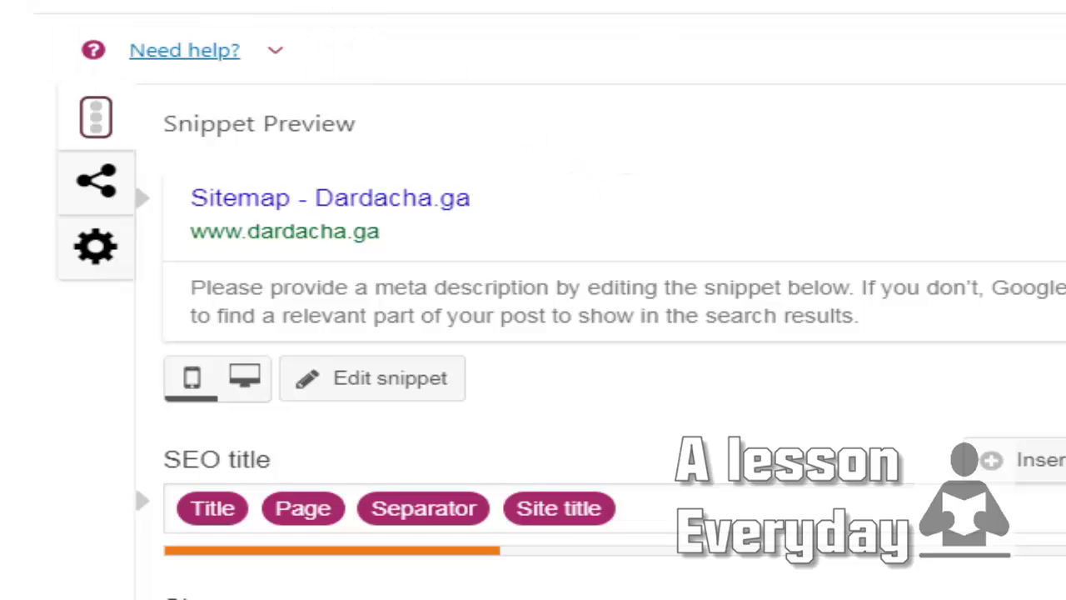
pyautogui.scroll(3, 307, 109)
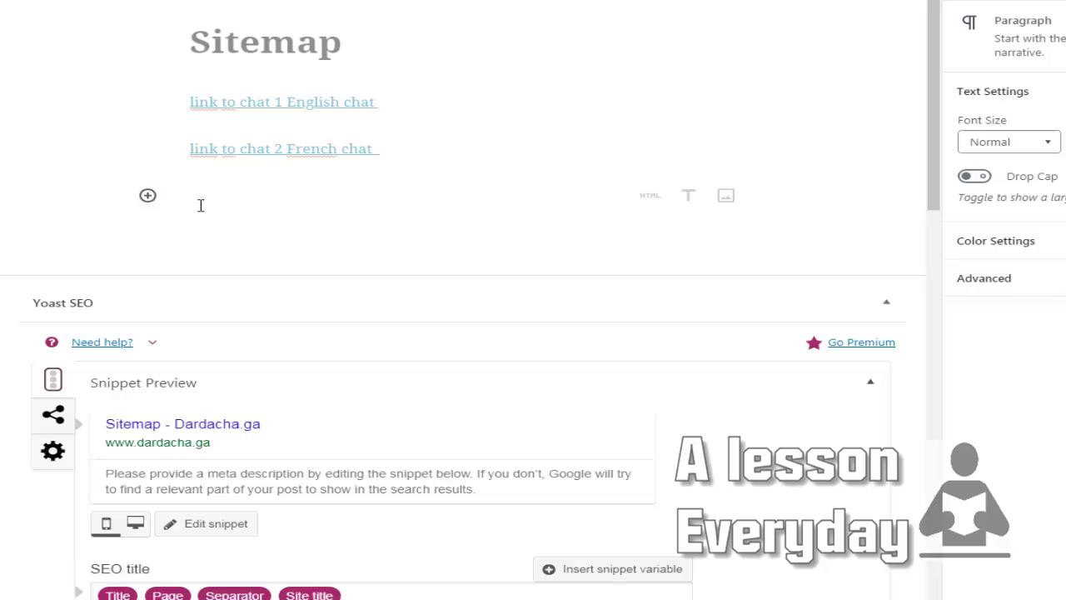
pyautogui.click(201, 203)
pyautogui.write('lin')
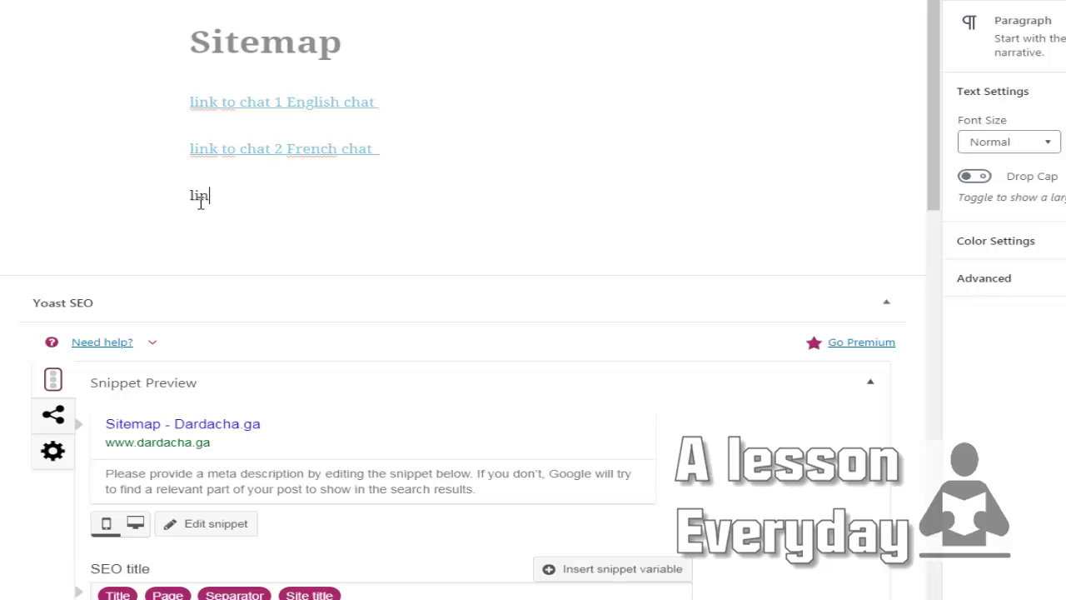
pyautogui.write('k to chat 3 ? ROOM 3')
# Link only the text "ROOM 3" in the third paragraph to the site's existing page "sitemap dardacha.ga".
pyautogui.hotkey('ctrl', 'shift', 'Left')
pyautogui.hotkey('ctrl', 'shift', 'Left')
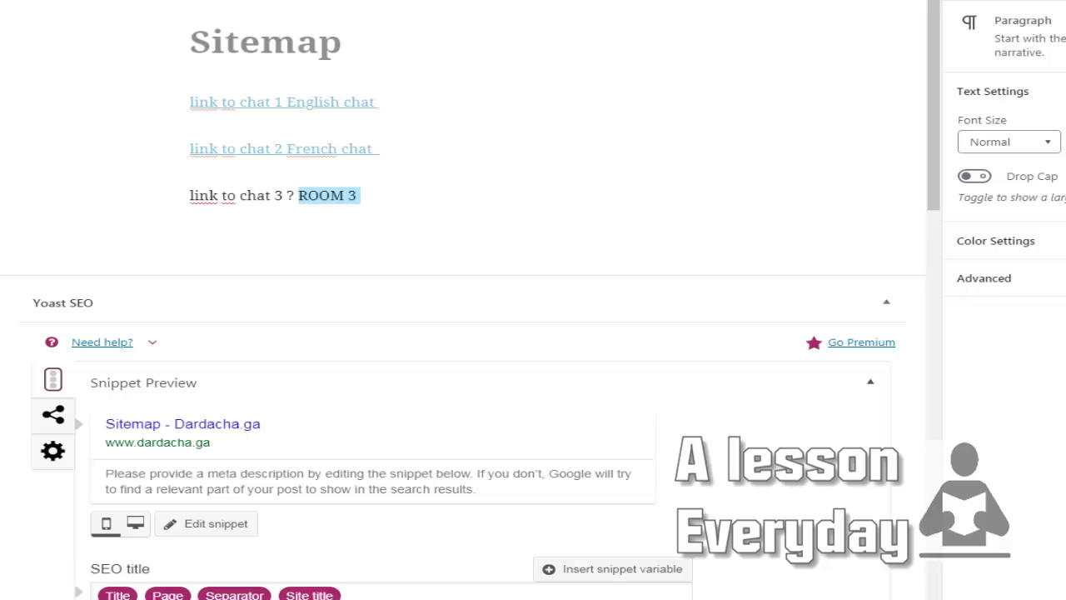
pyautogui.hotkey('ctrl', 'k')
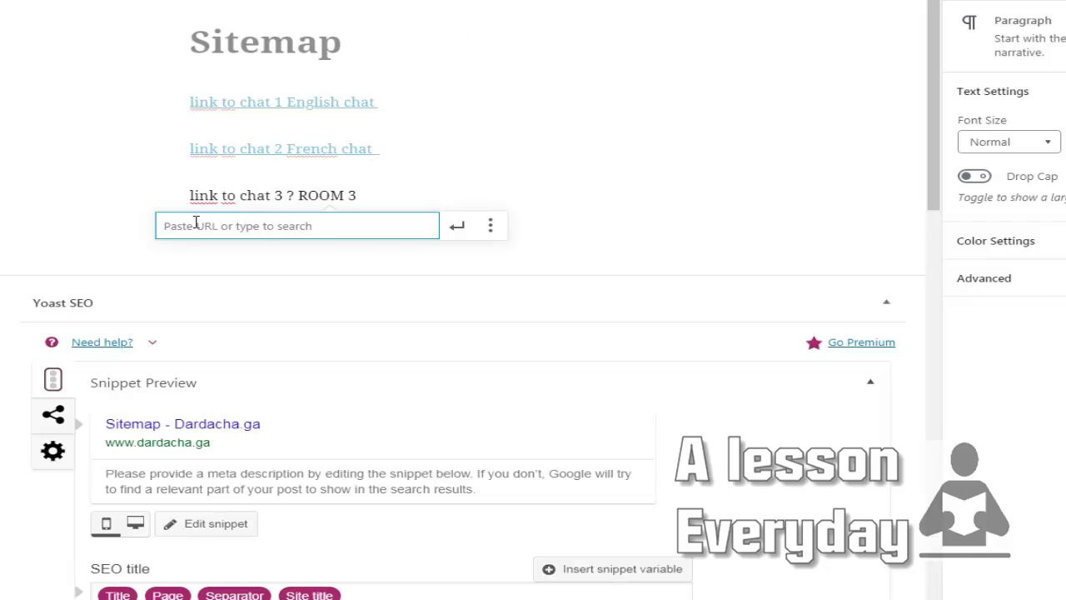
pyautogui.write('DARDACHA')
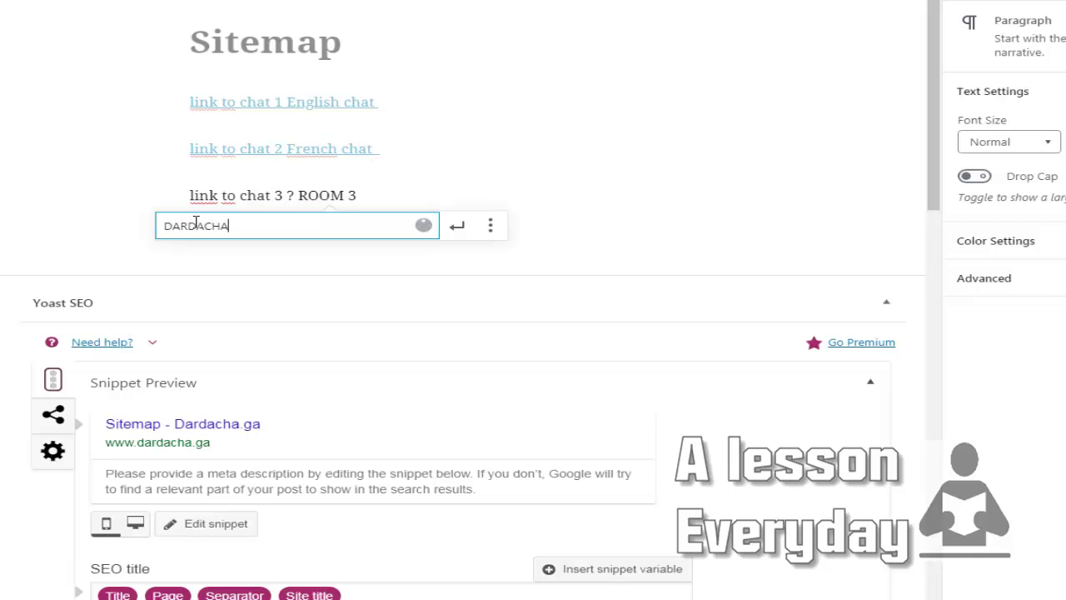
pyautogui.write('A')
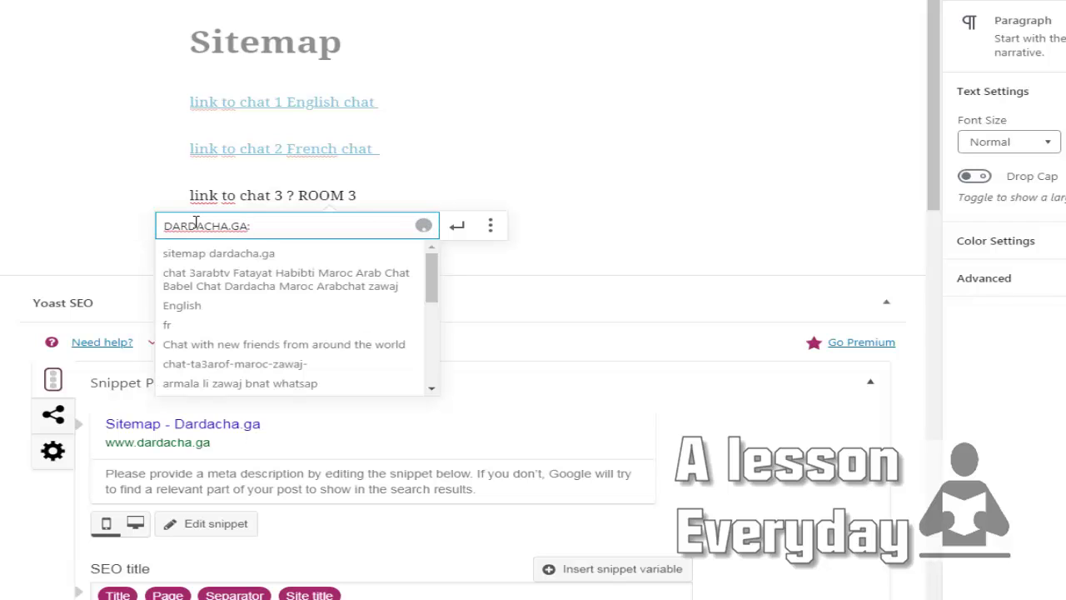
pyautogui.click(224, 253)
pyautogui.click(457, 226)
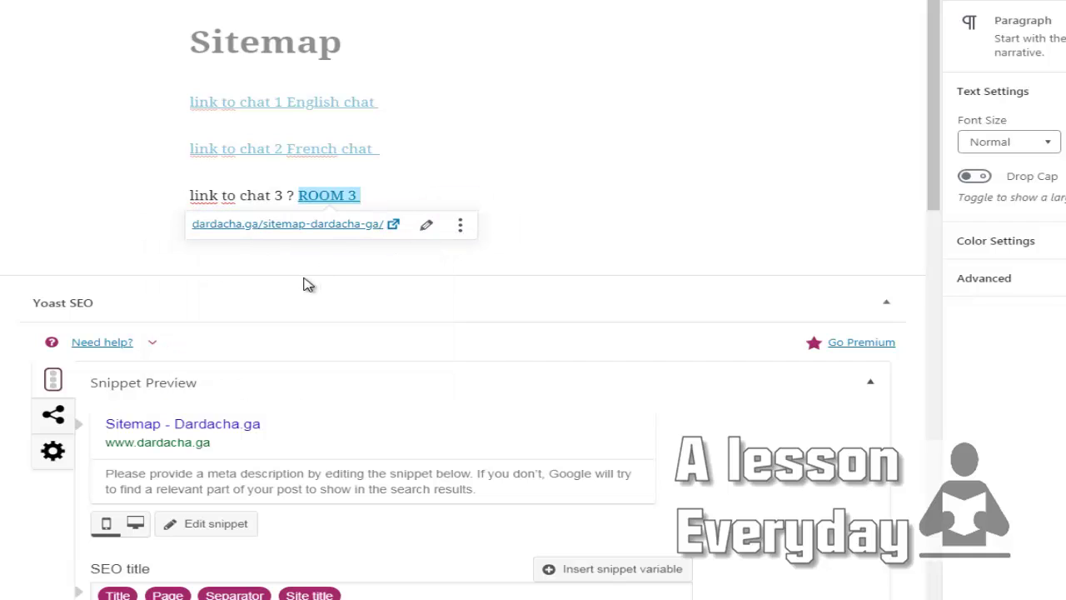
pyautogui.click(303, 256)
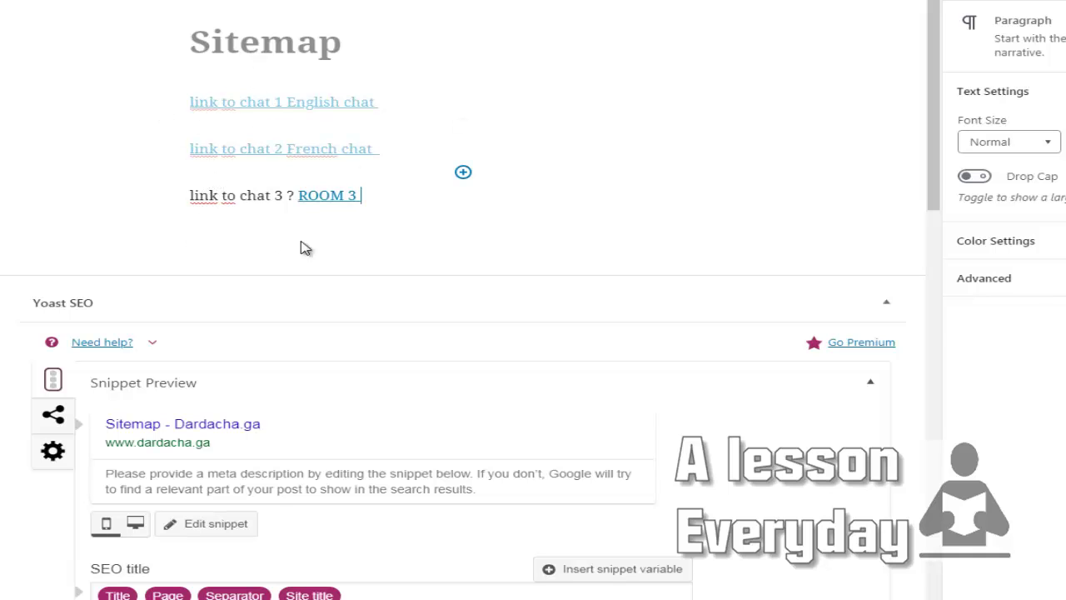
# Review the Yoast SEO analysis results again, checking the outbound links and internal links entries and the listed problems.
pyautogui.scroll(-2, 301, 267)
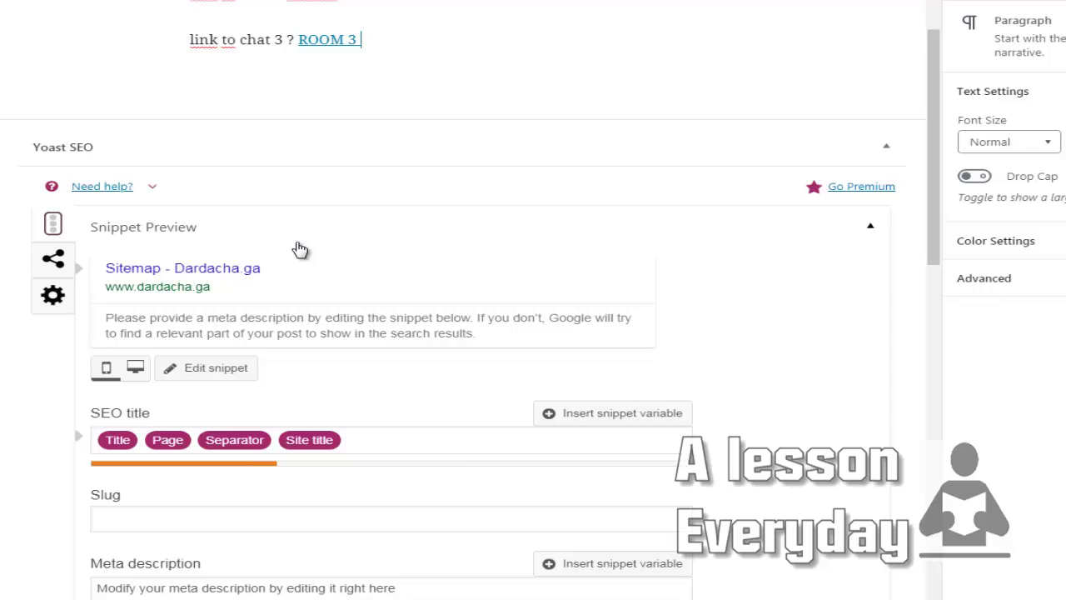
pyautogui.scroll(-6, 298, 256)
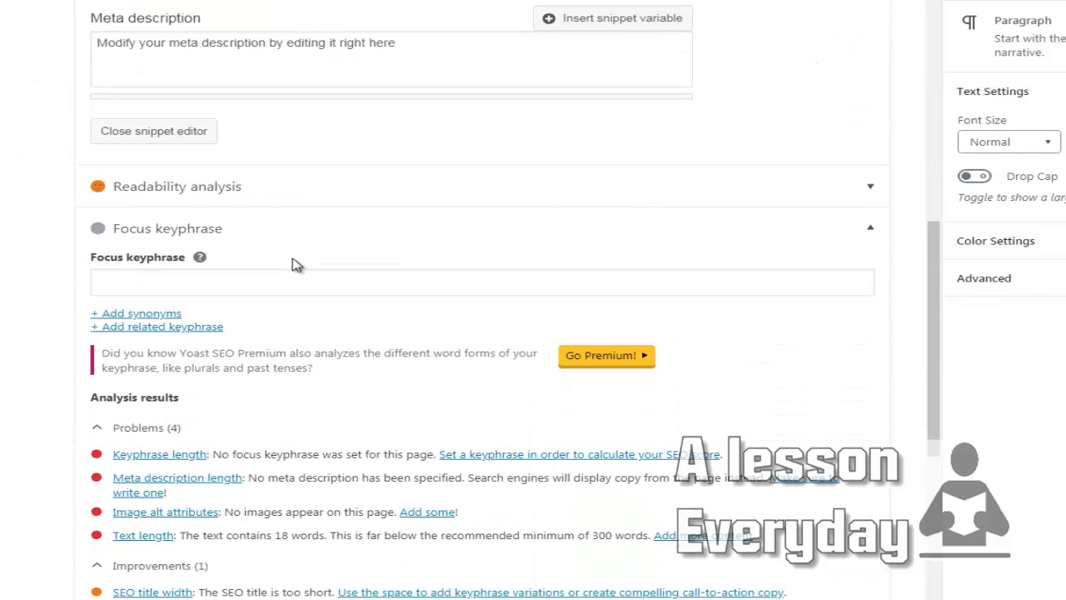
pyautogui.scroll(-3, 287, 436)
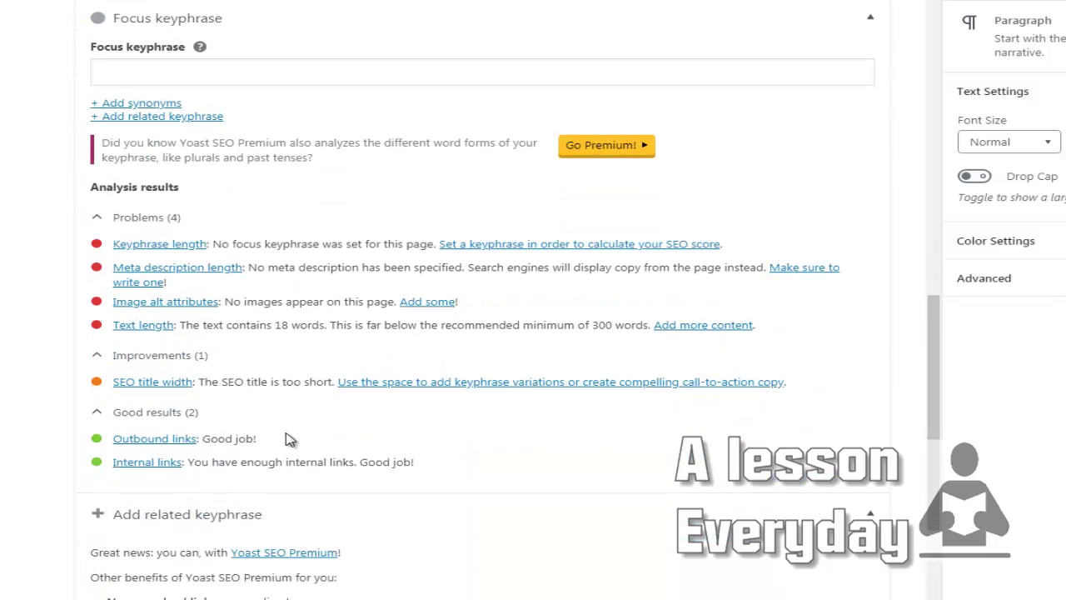
pyautogui.scroll(-1, 287, 439)
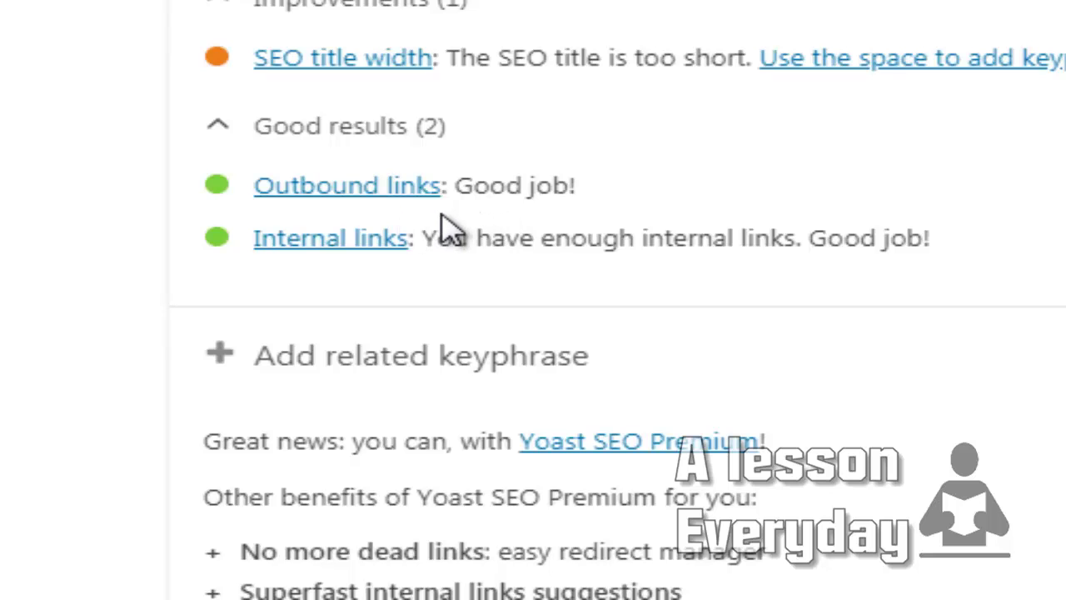
pyautogui.scroll(-5, 449, 229)
pyautogui.scroll(1, 454, 229)
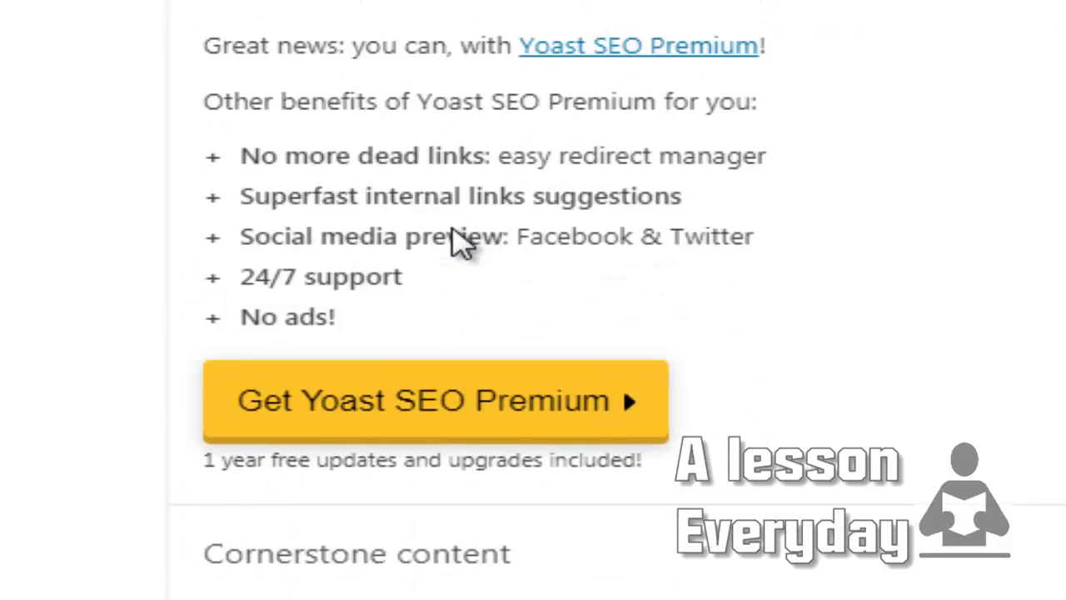
pyautogui.scroll(5, 457, 241)
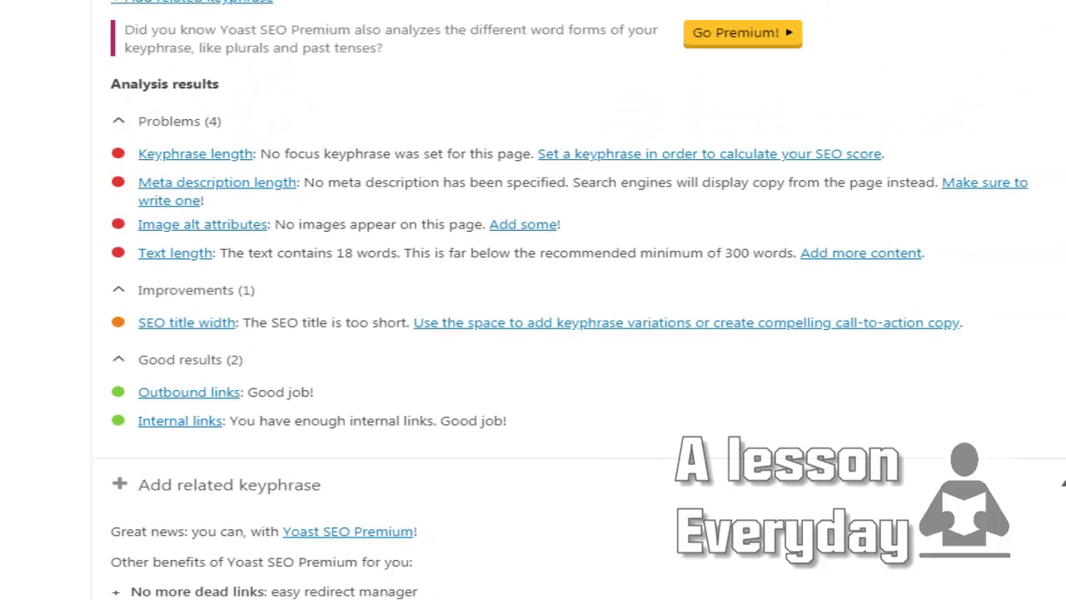
pyautogui.scroll(4, 232, 110)
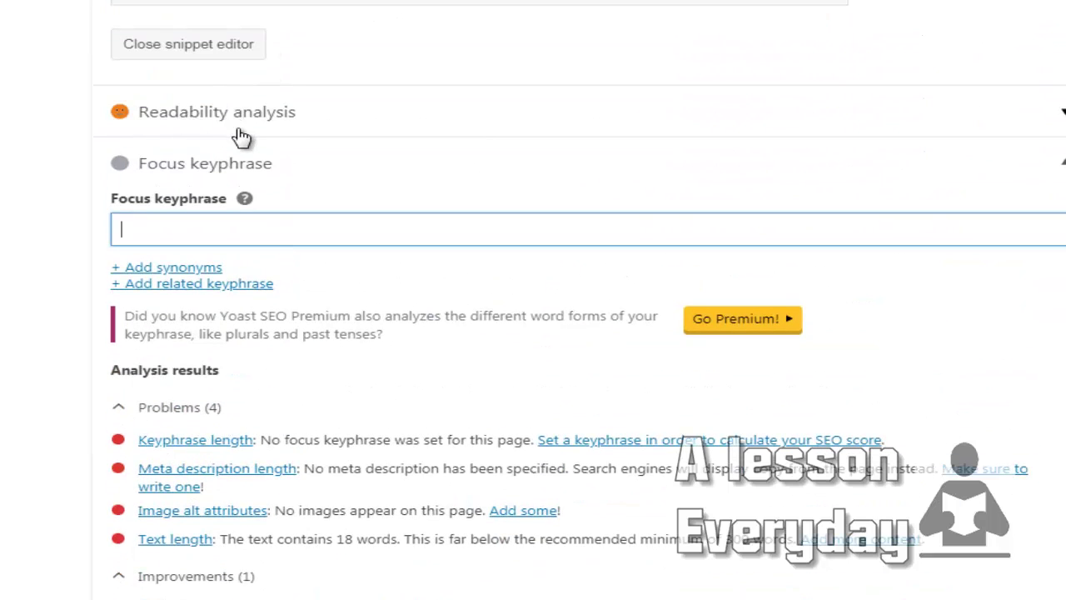
pyautogui.scroll(-2, 247, 118)
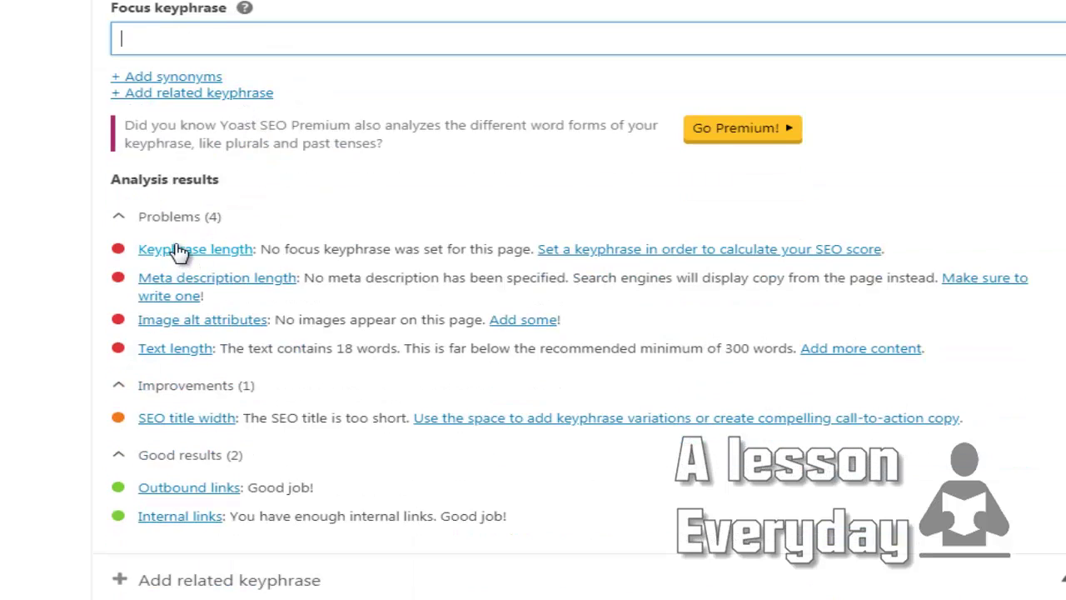
# Append "click here" to the end of the linked "ROOM 3" text in the third paragraph.
pyautogui.scroll(4, 175, 243)
pyautogui.scroll(10, 175, 243)
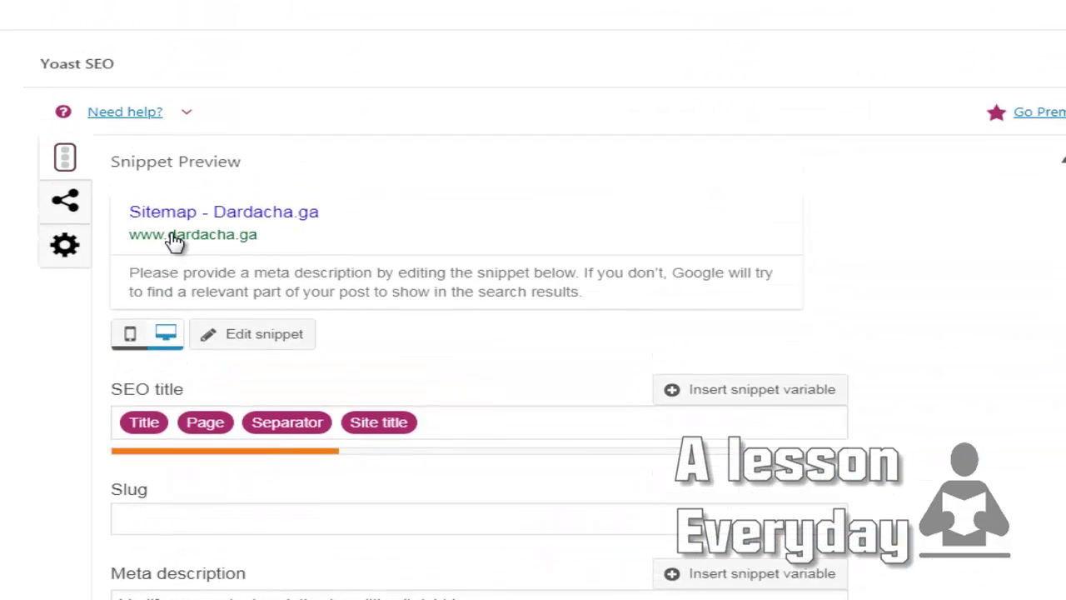
pyautogui.scroll(3, 215, 49)
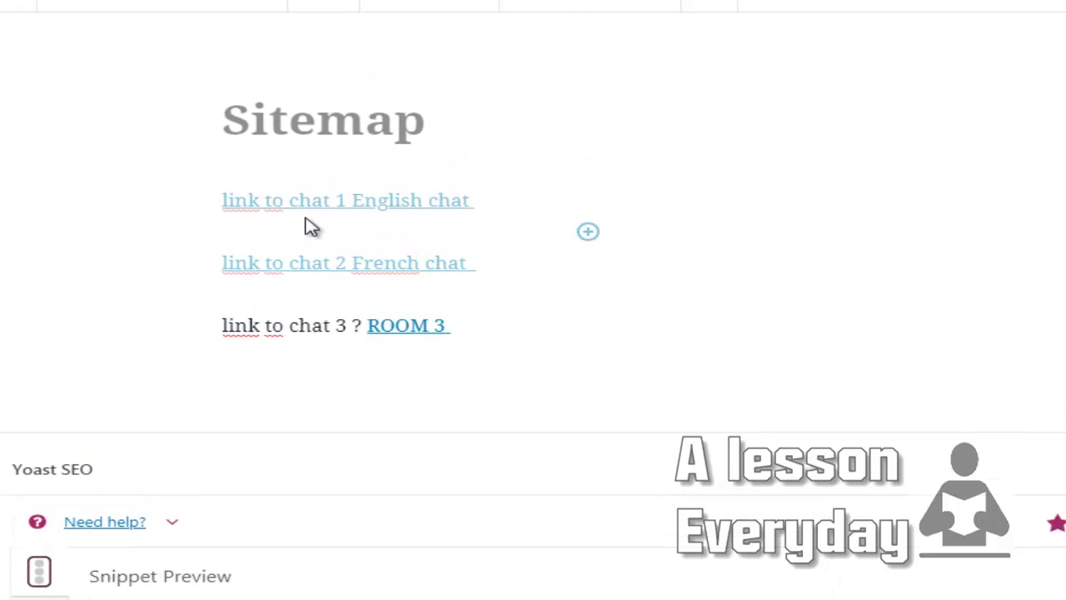
pyautogui.click(299, 212)
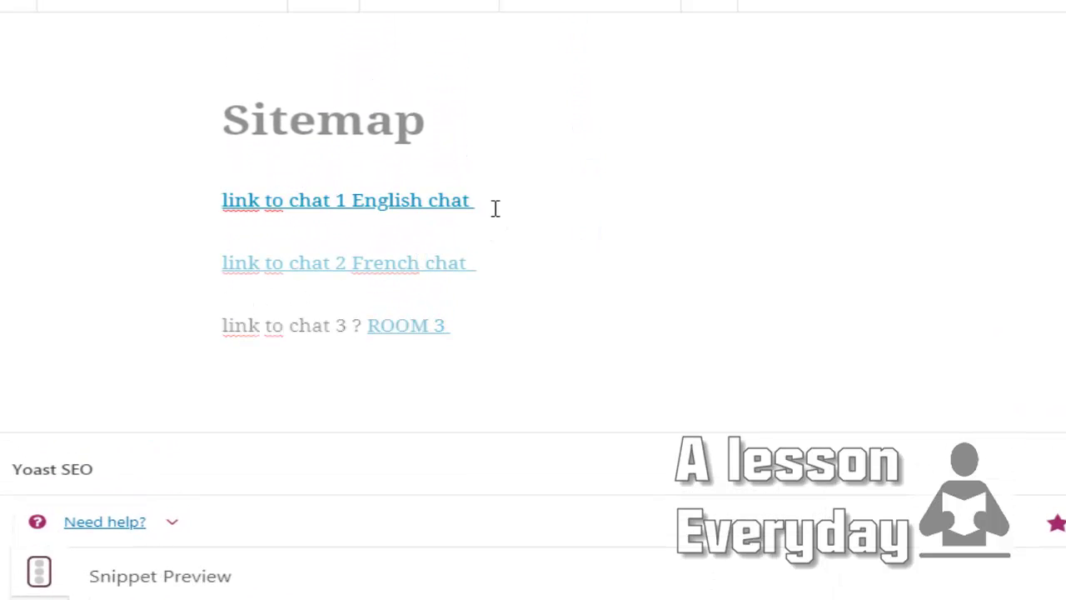
pyautogui.click(469, 331)
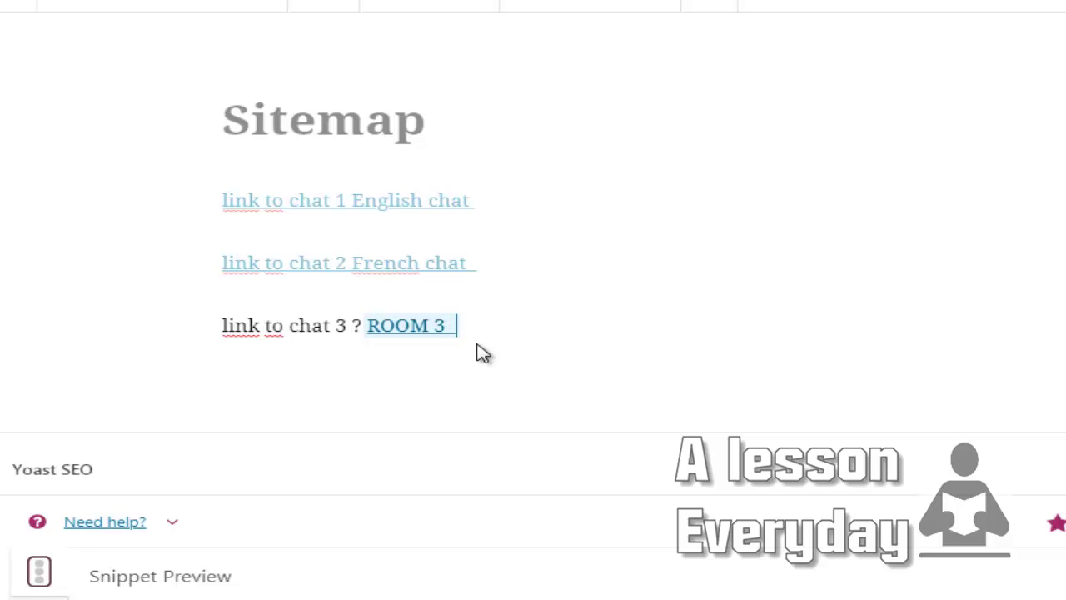
pyautogui.write('click ')
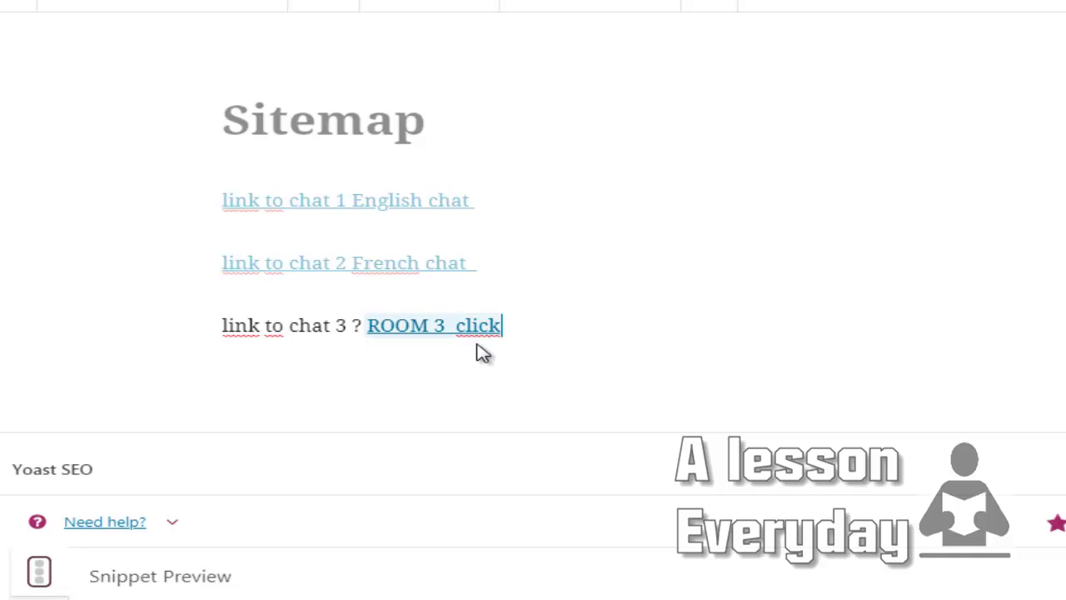
pyautogui.write('here')
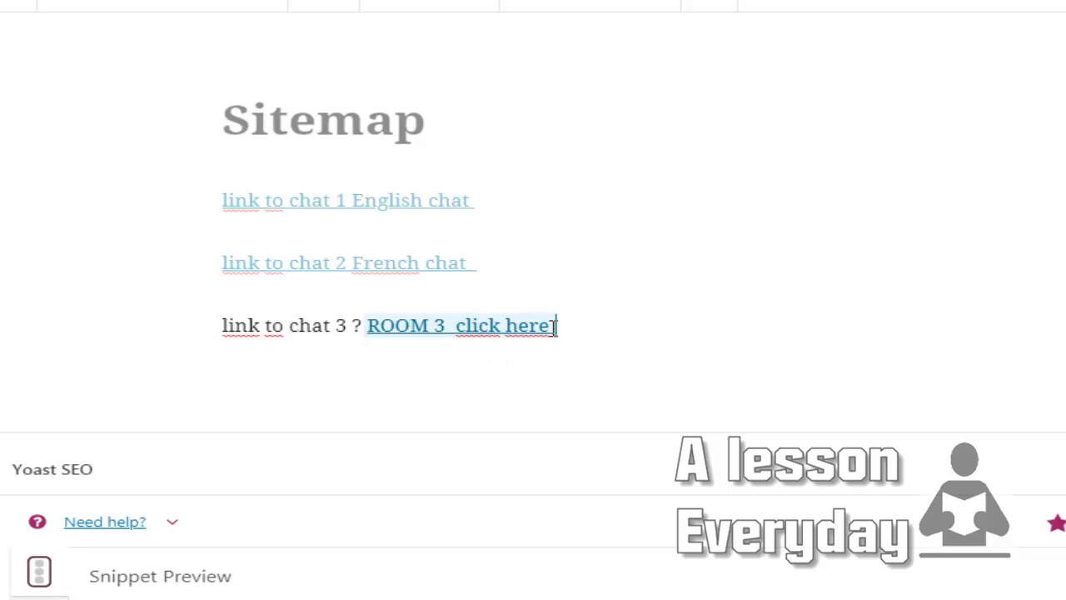
# Delete the word "click" from the linked text at the end of the third paragraph.
pyautogui.click(517, 326)
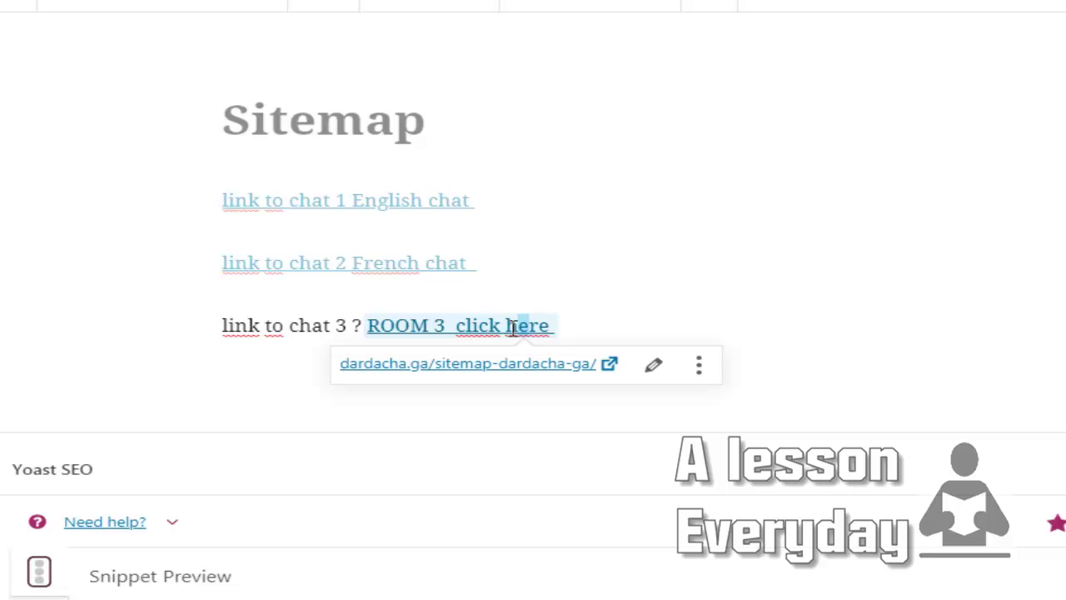
pyautogui.moveTo(511, 326); pyautogui.dragTo(457, 322)
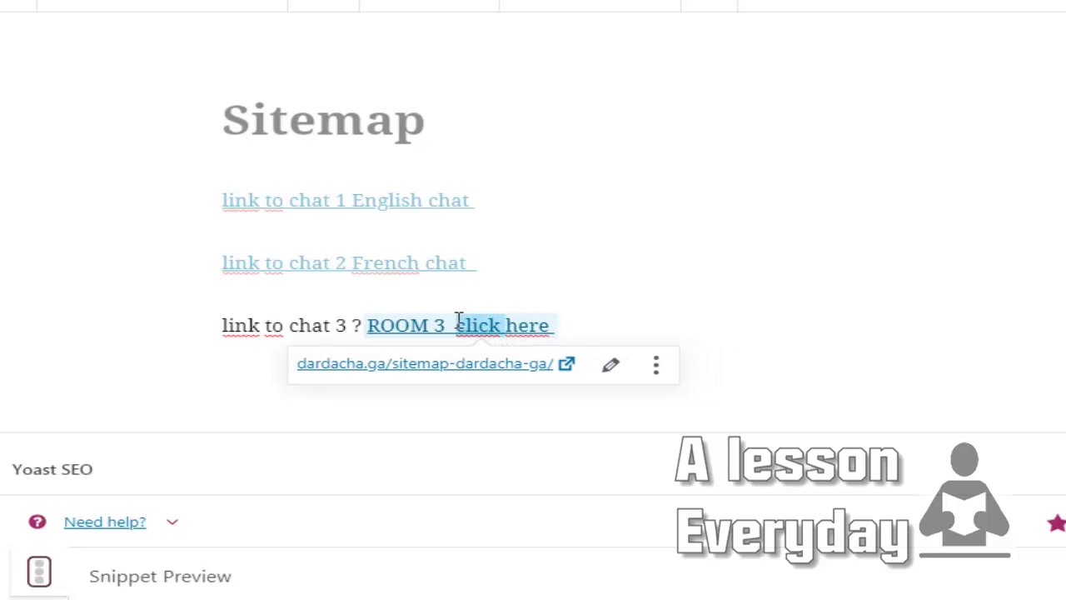
pyautogui.press('BackSpace')
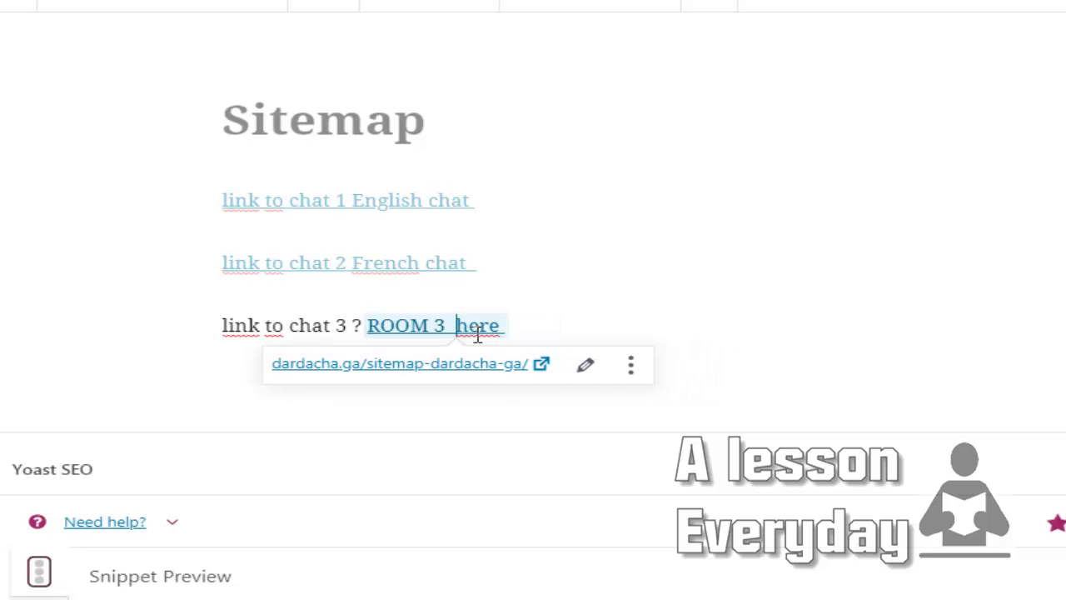